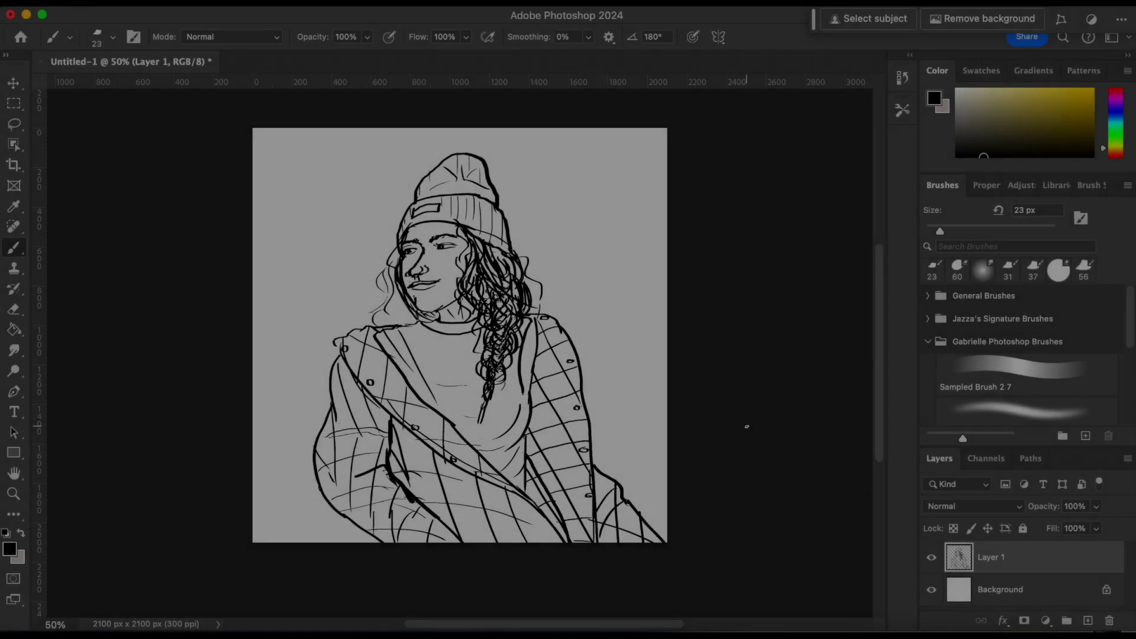
Export the Photoshop sketch with Export As to the Desktop as PNG file 'PhotoshopGirl'.
scroll(746, 425, up, 1)
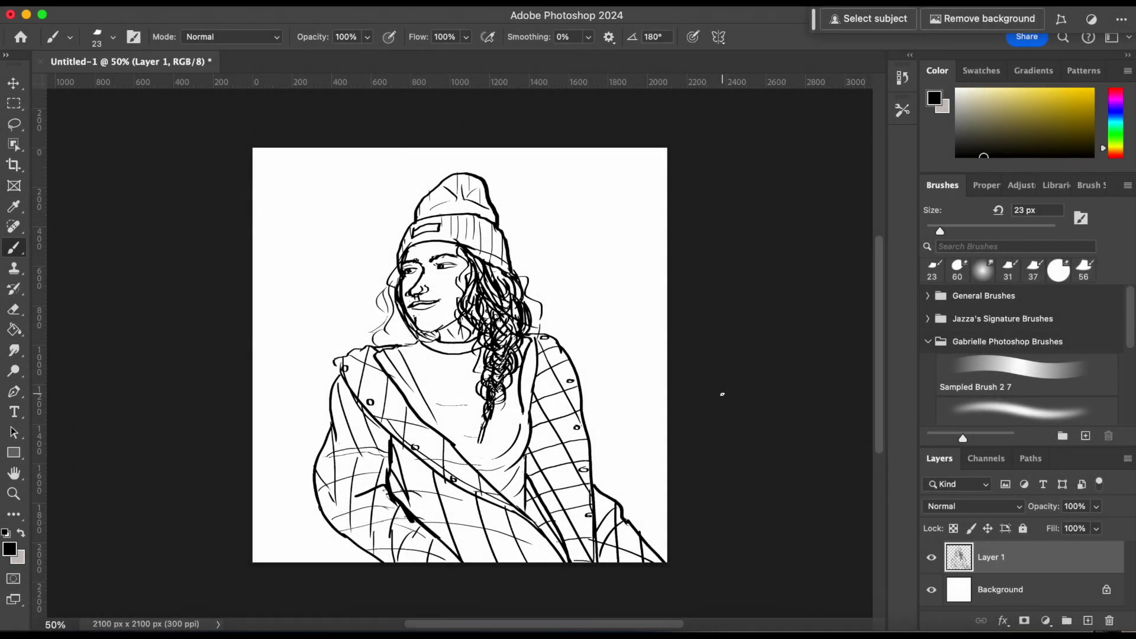
scroll(722, 391, down, 1)
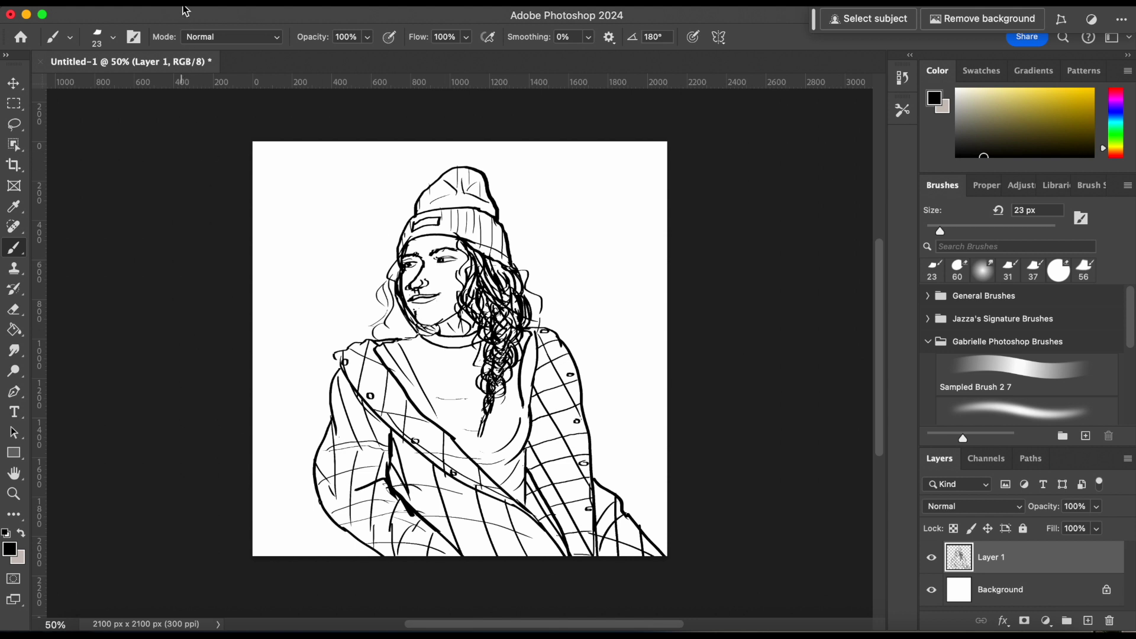
click(181, 3)
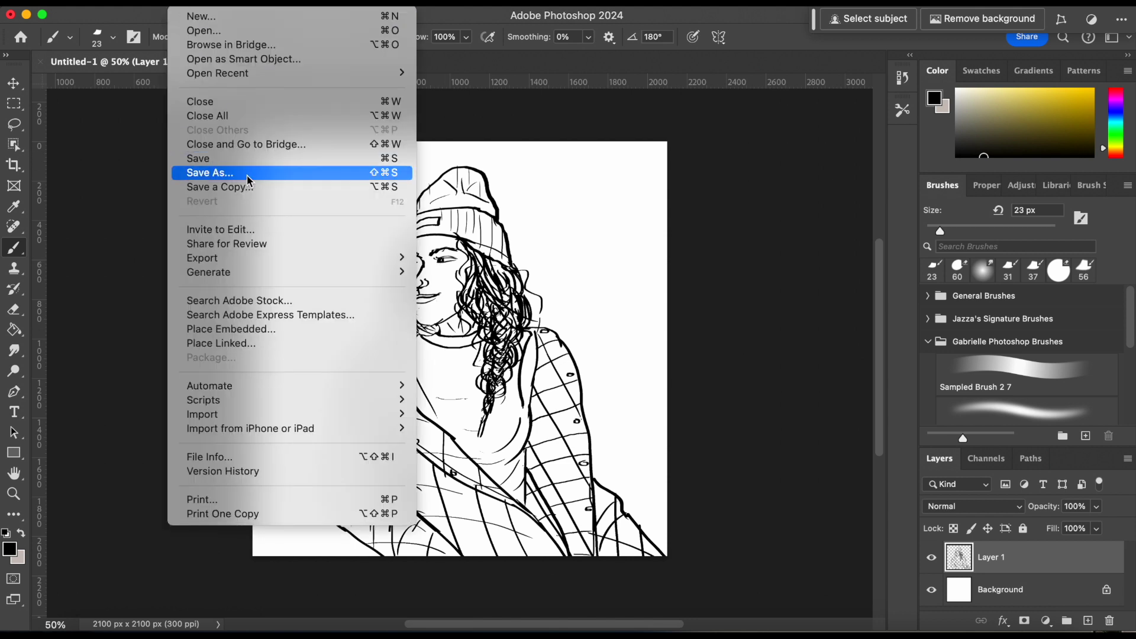
mouse_move(243, 257)
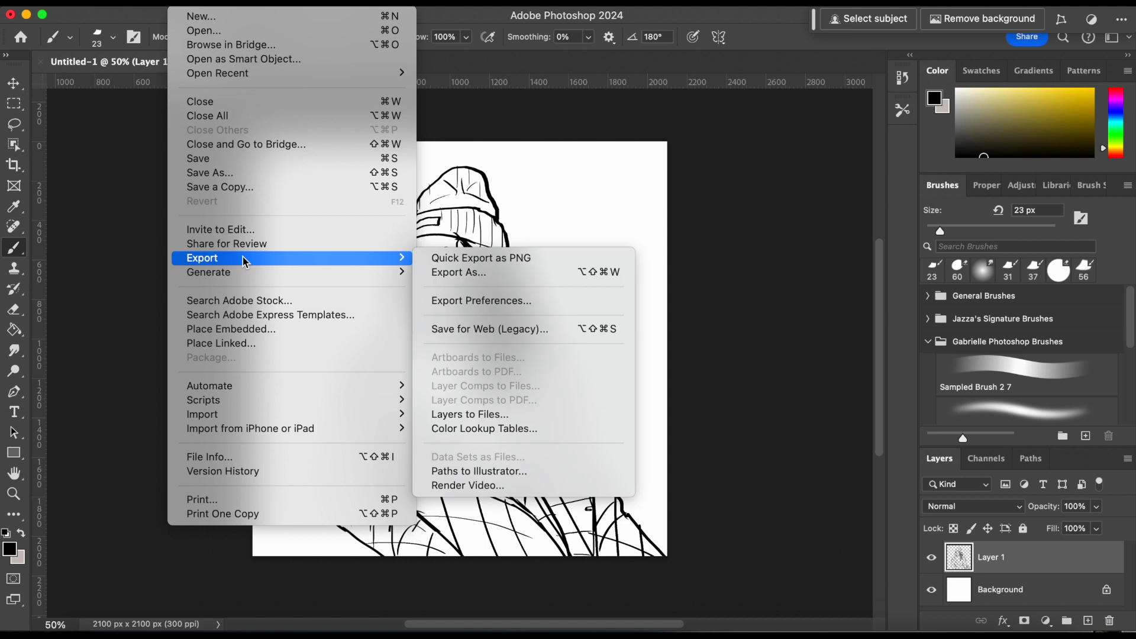
click(484, 273)
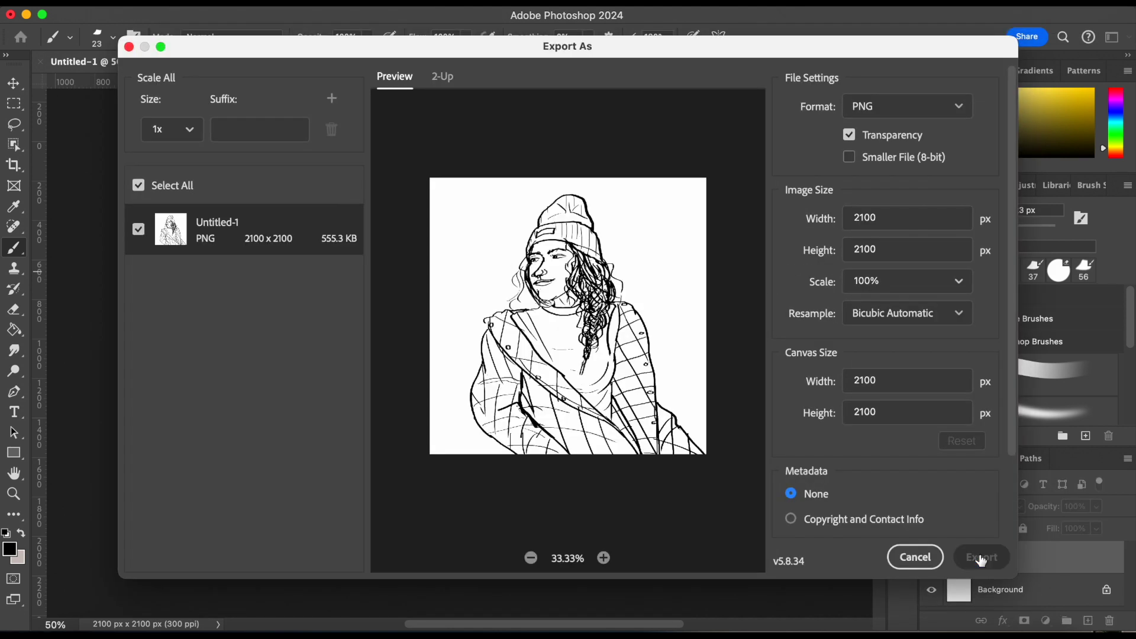
click(980, 557)
text(PhotoshopGirl)
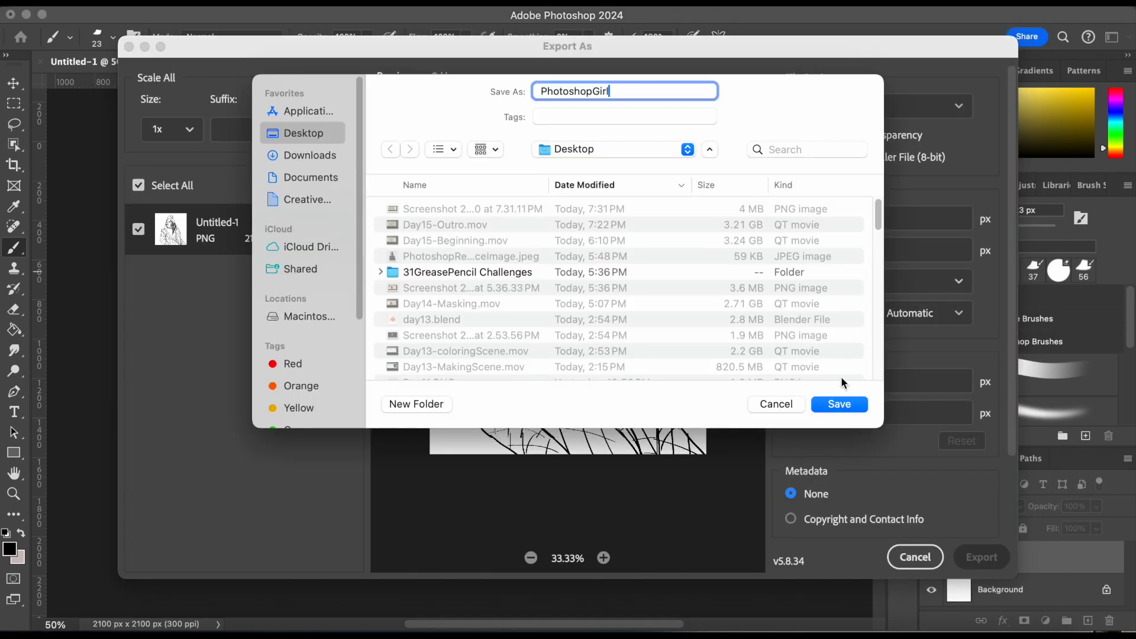
click(839, 405)
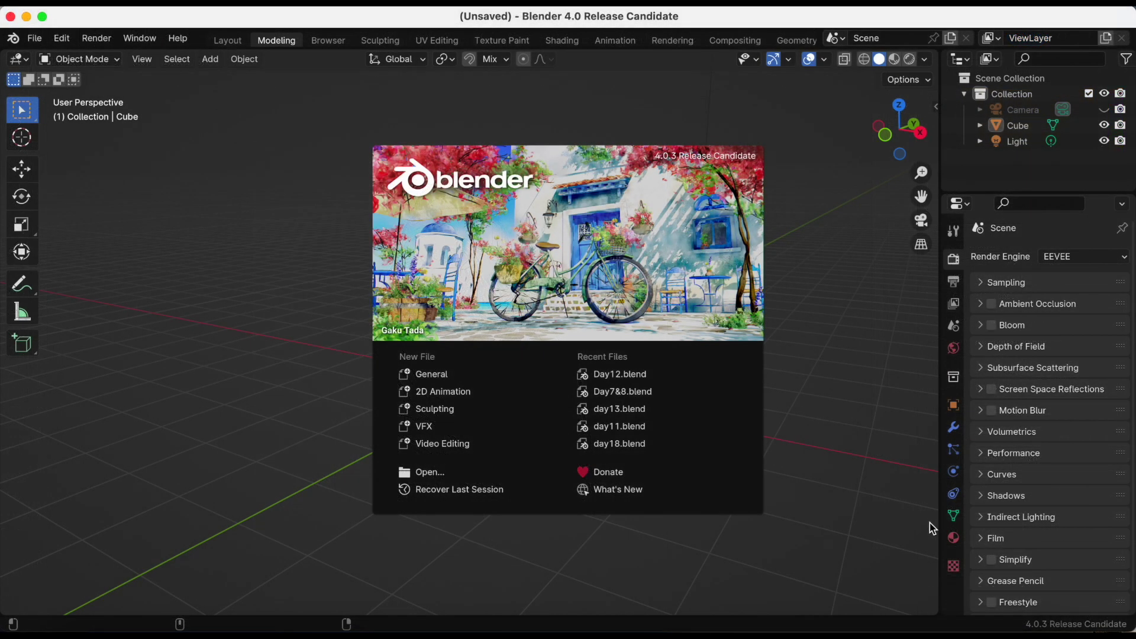
Start a General new file, orbit the view and select the default cube.
click(463, 377)
scroll(462, 385, down, 2)
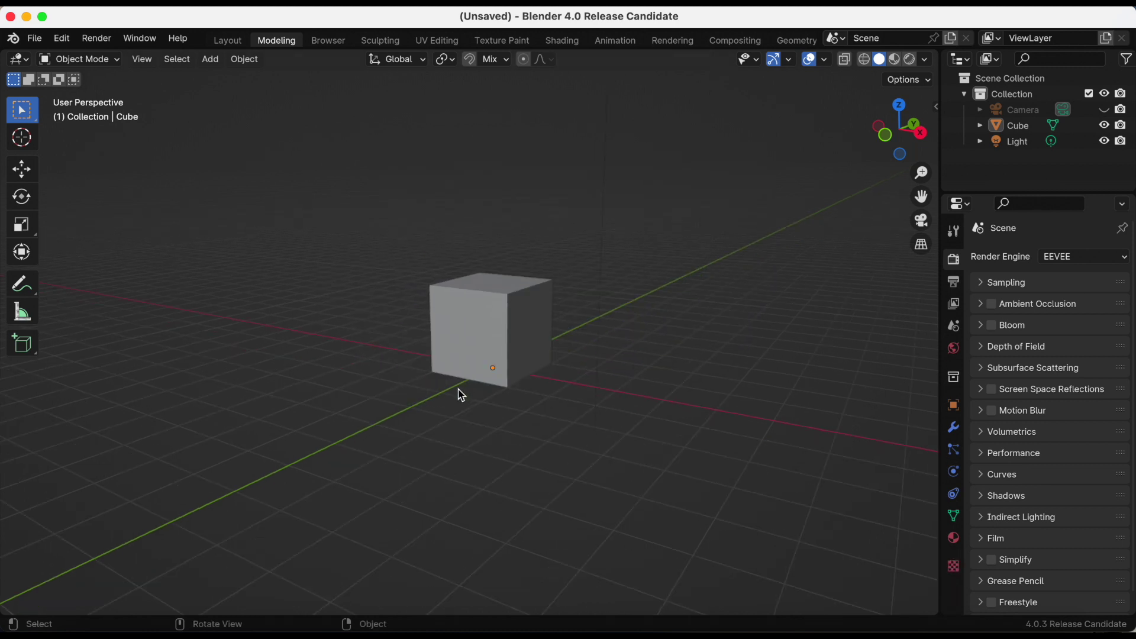
middle_drag(463, 400, 530, 402)
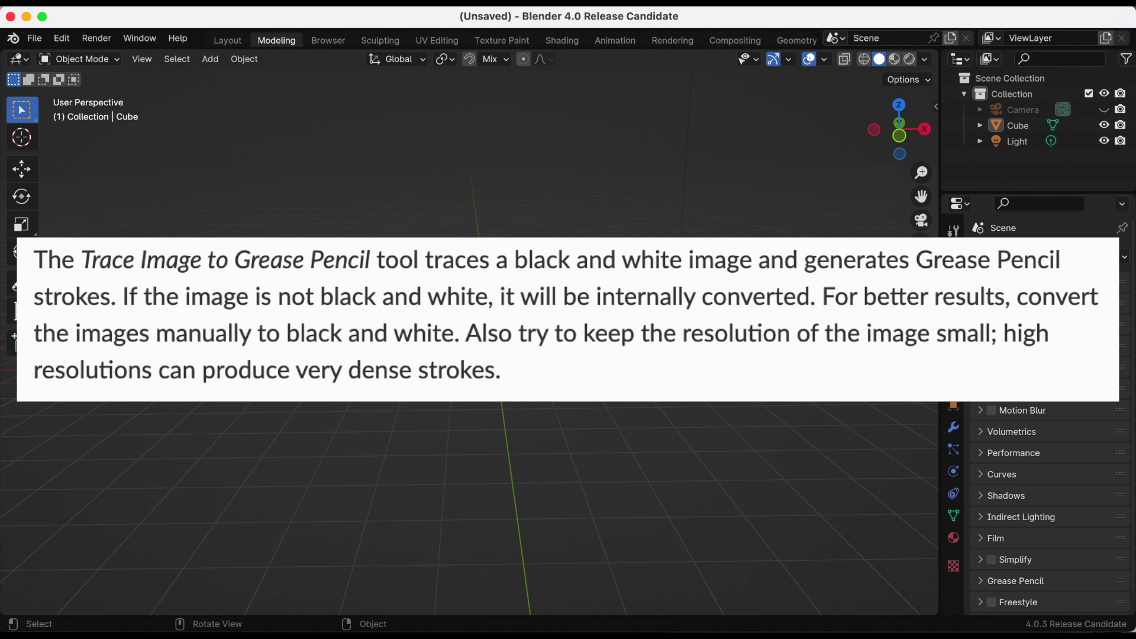
click(518, 336)
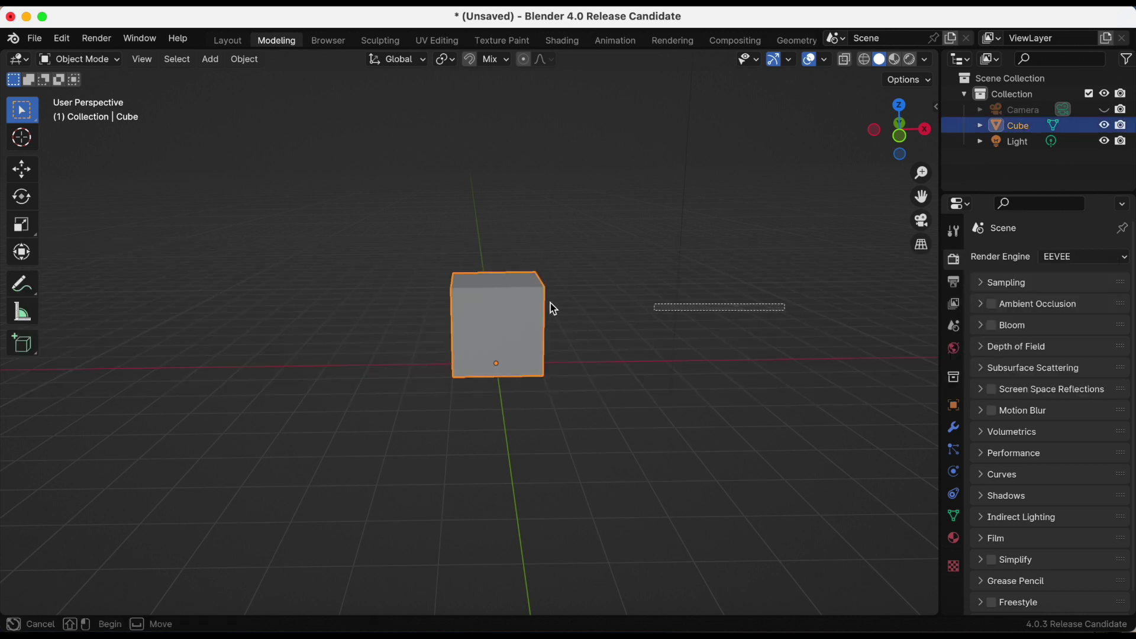
Delete the selected cube and light, leaving only the camera.
key(x)
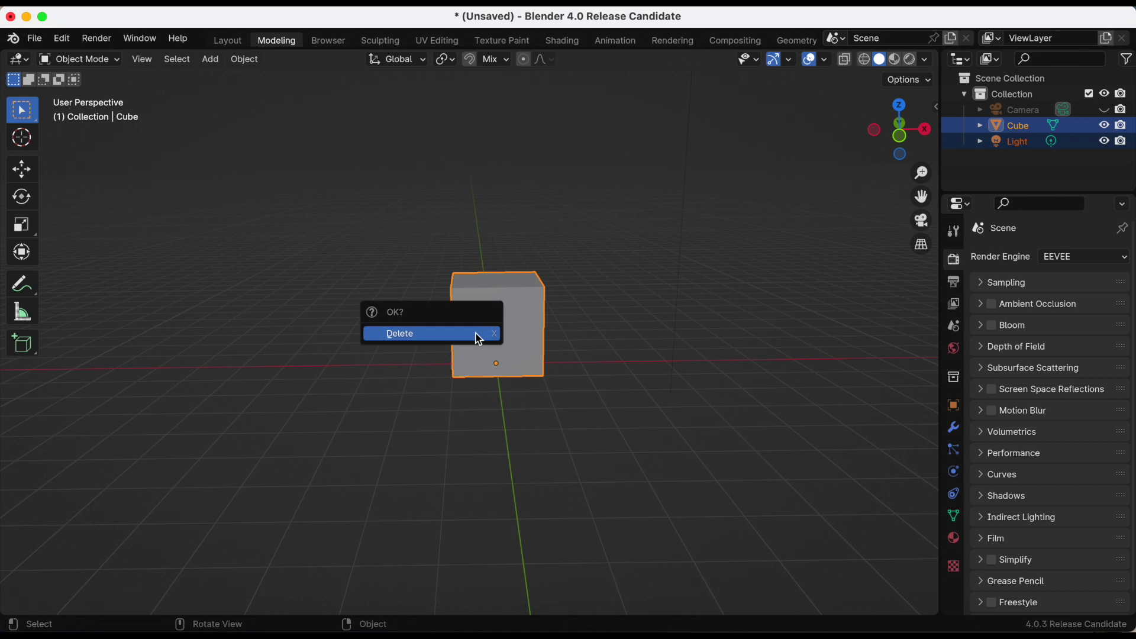
click(476, 332)
scroll(649, 375, right, 5)
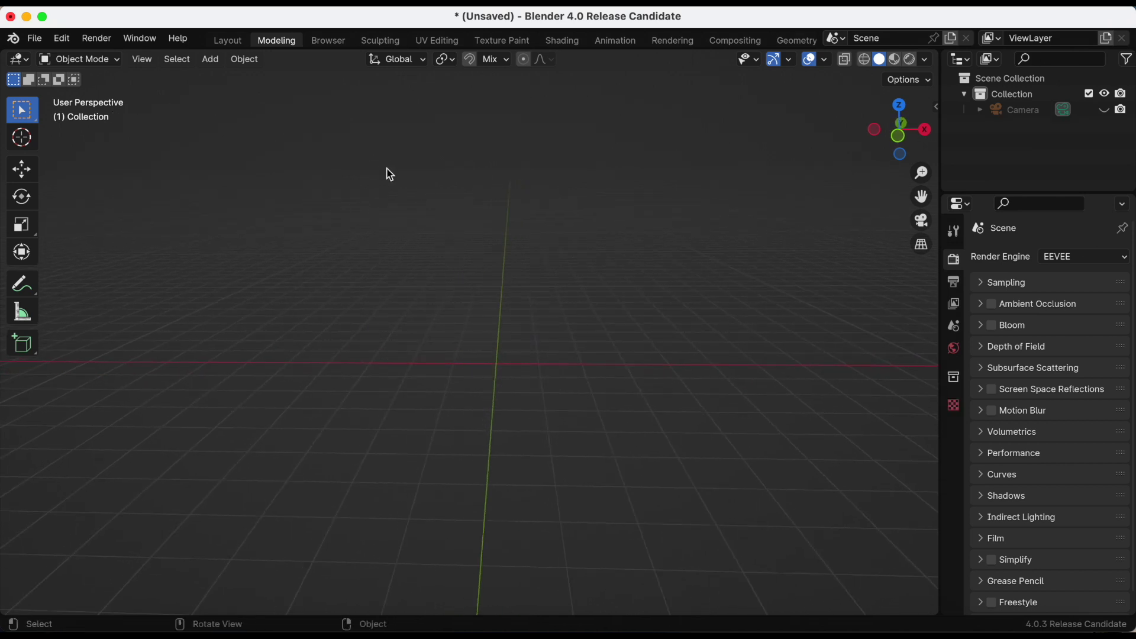
Add an Image empty and rotate it 90° about X so it stands upright.
click(210, 59)
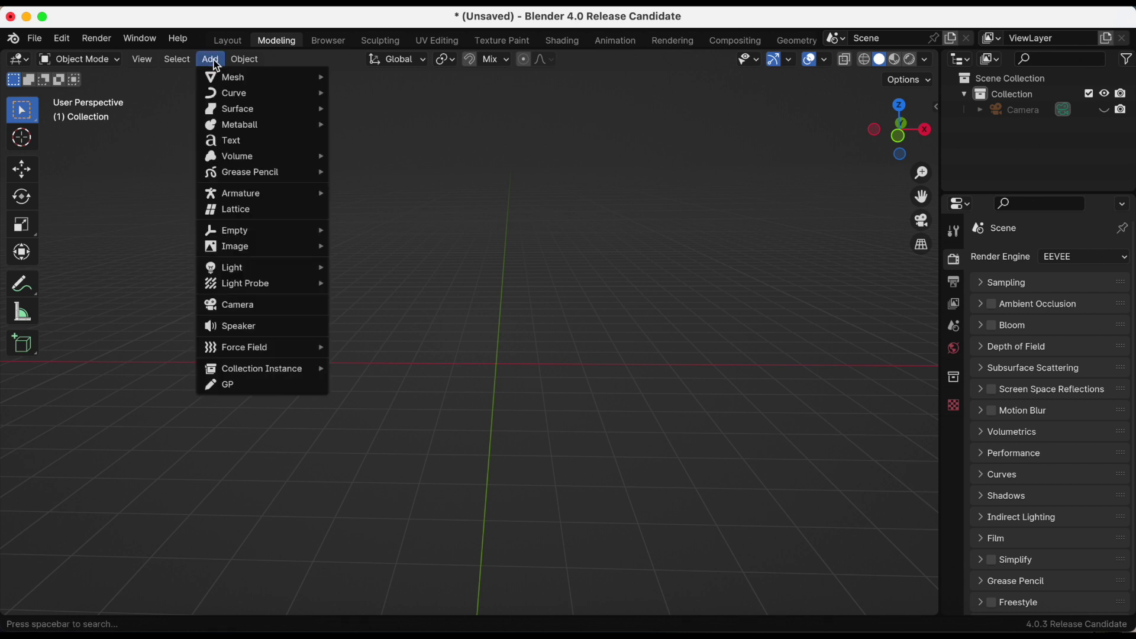
mouse_move(252, 232)
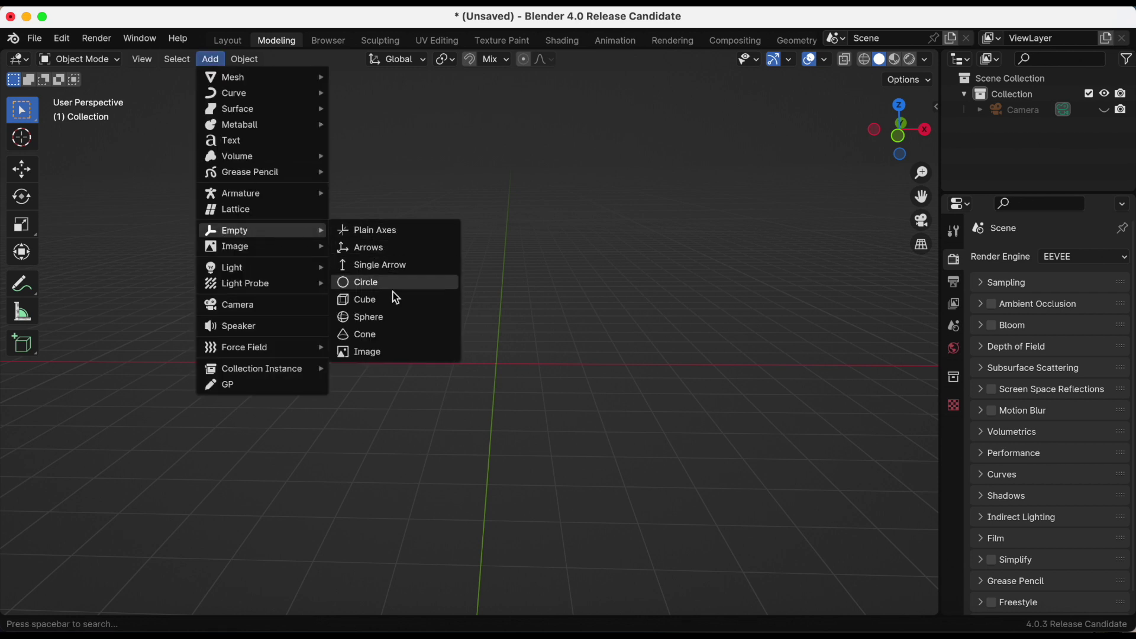
click(385, 352)
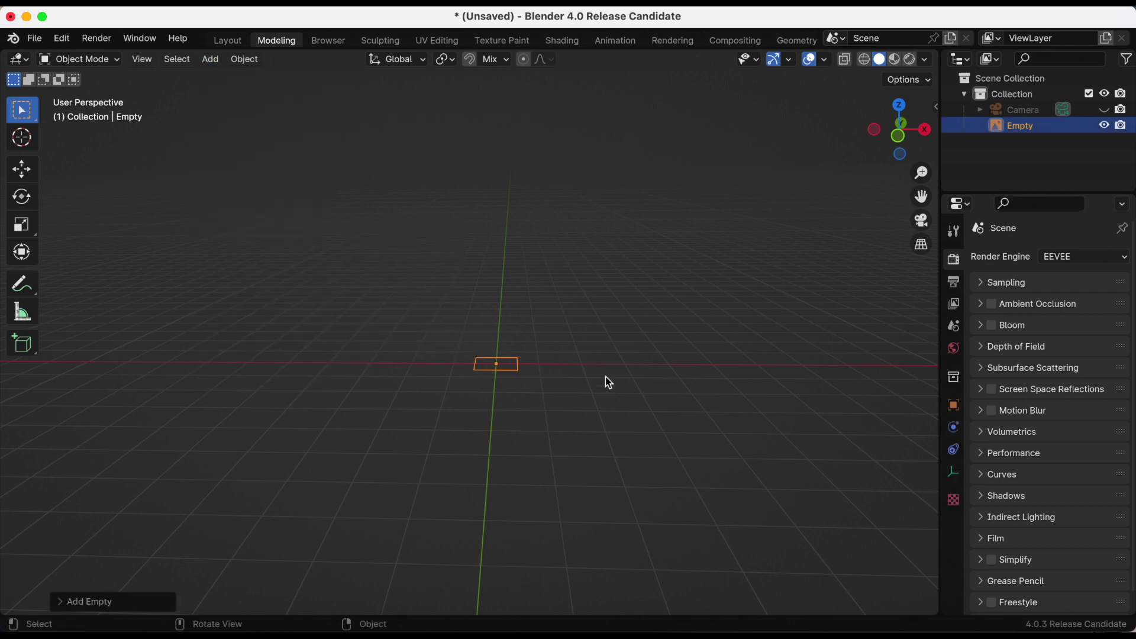
key(r)
text(x)
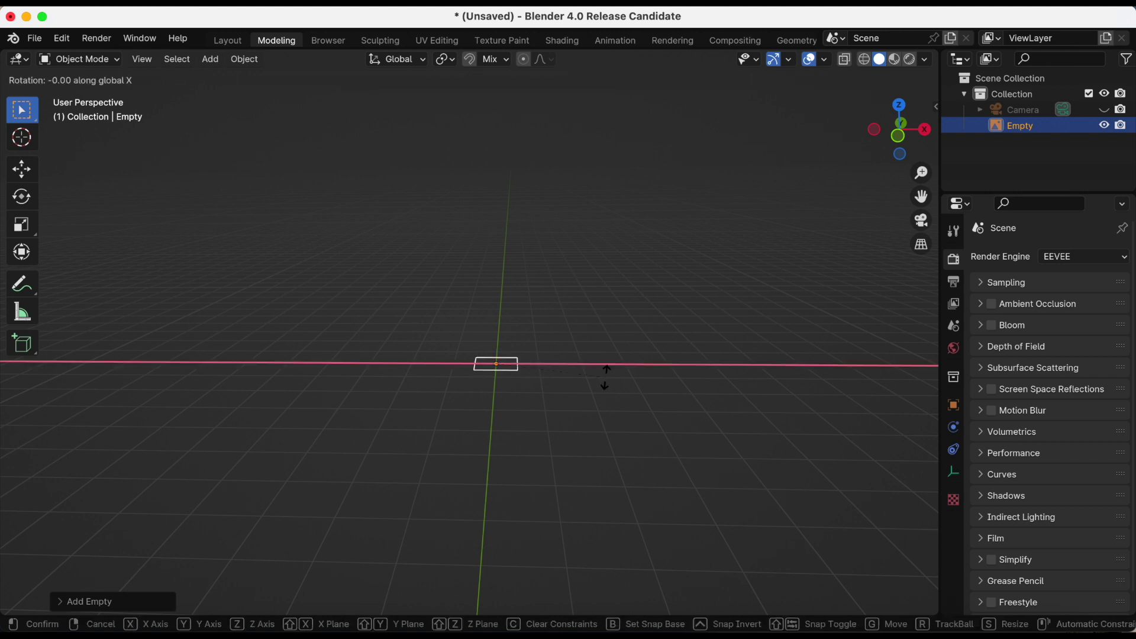
text(90)
key(Return)
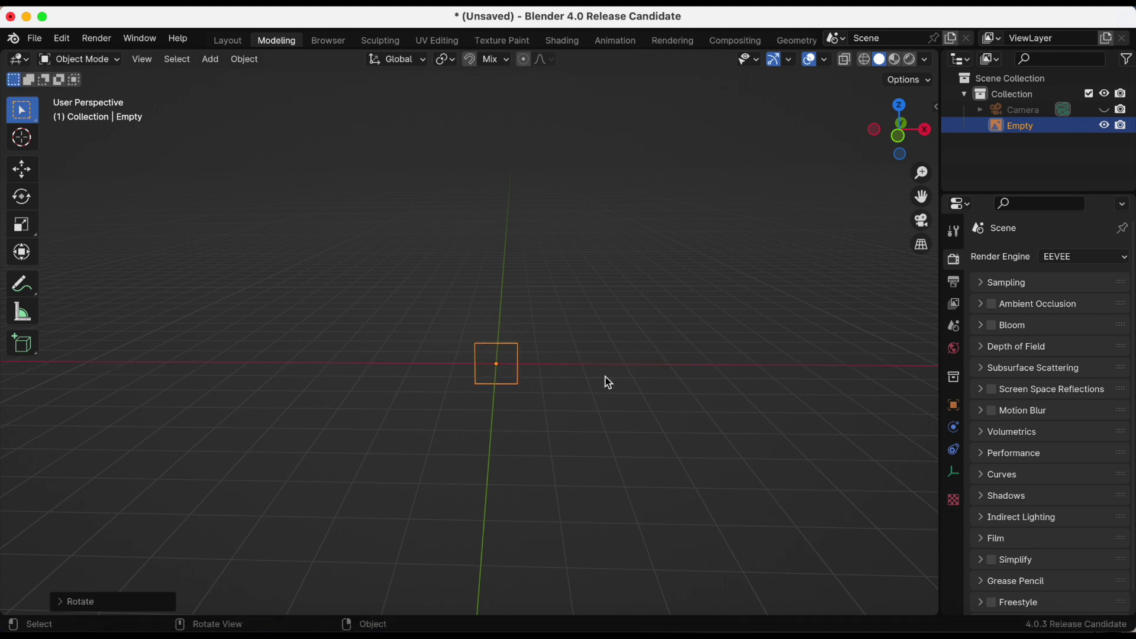
click(953, 472)
Load the black-and-white chain-link fence photo into the image empty.
click(1045, 493)
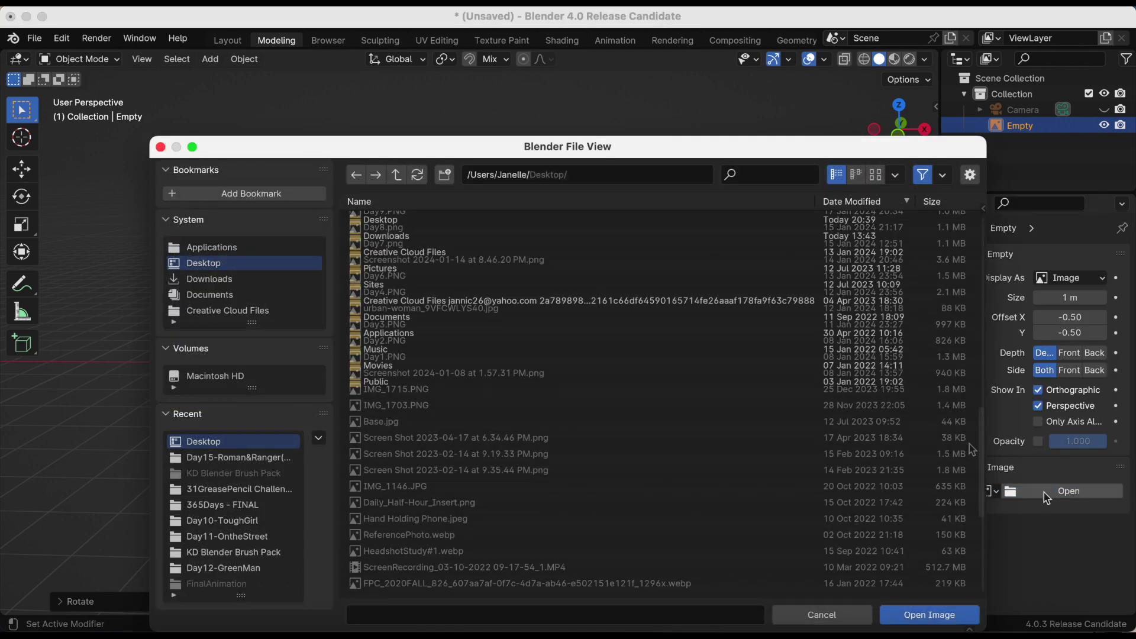
scroll(624, 357, down, 5)
double_click(575, 309)
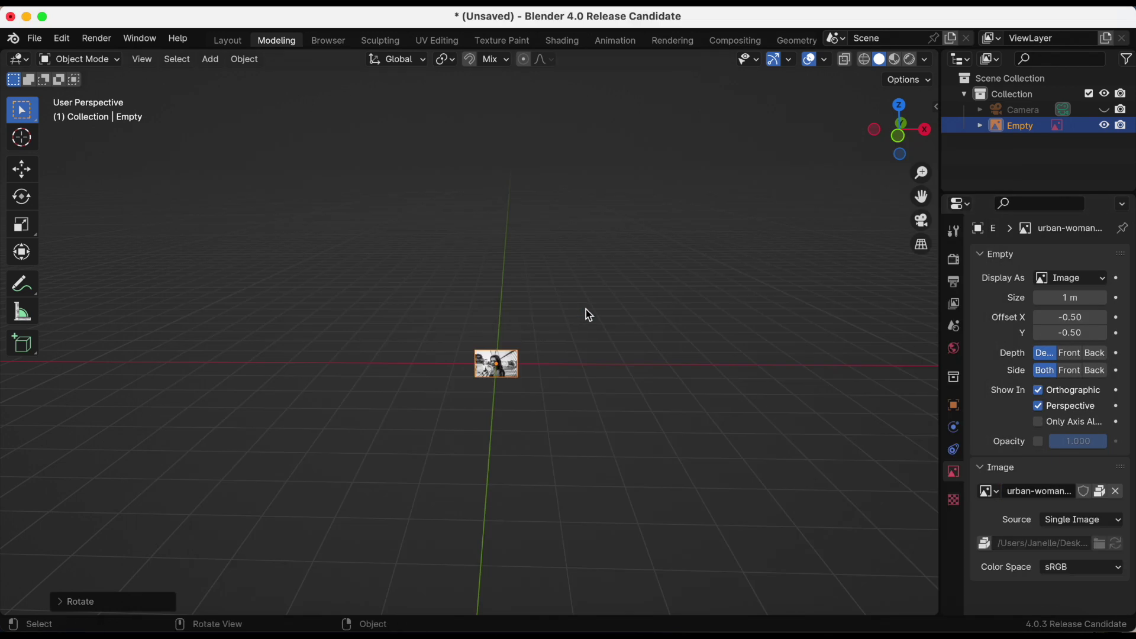
Scale the photo up about 6.7 times and raise it above the grid along Z.
key(s)
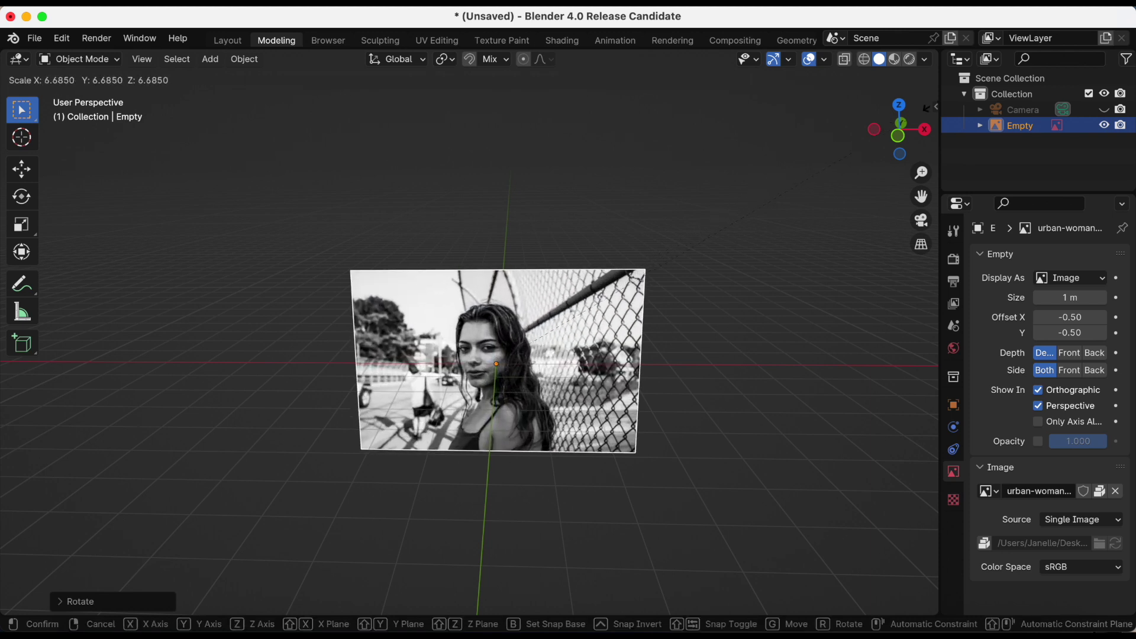
click(93, 69)
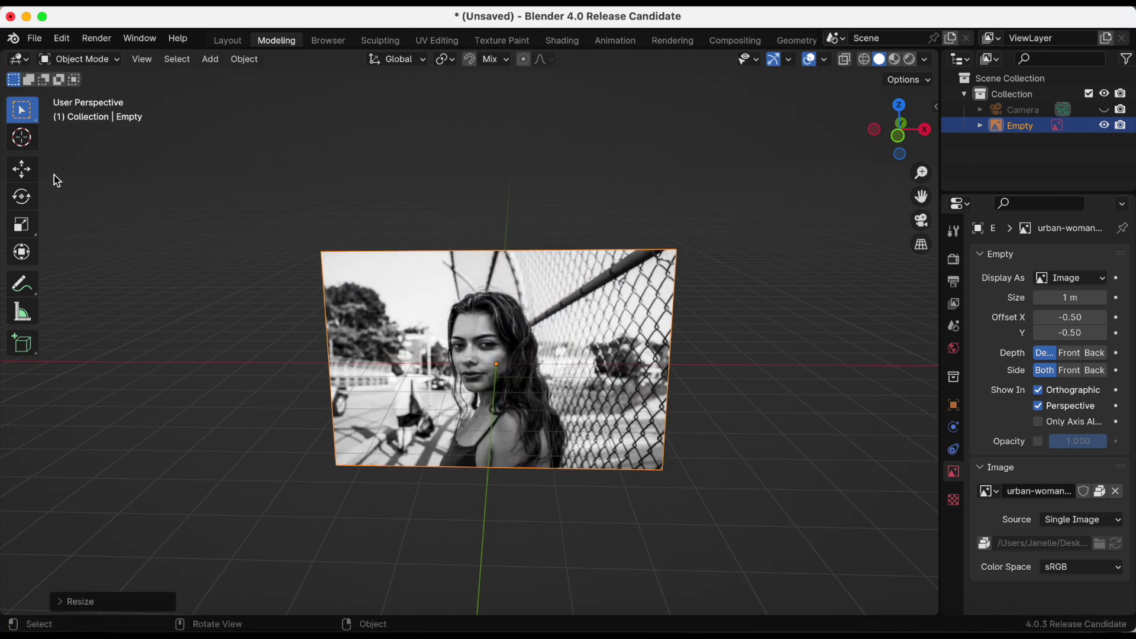
click(21, 170)
drag(519, 330, 519, 235)
middle_drag(519, 235, 576, 252)
scroll(576, 252, up, 2)
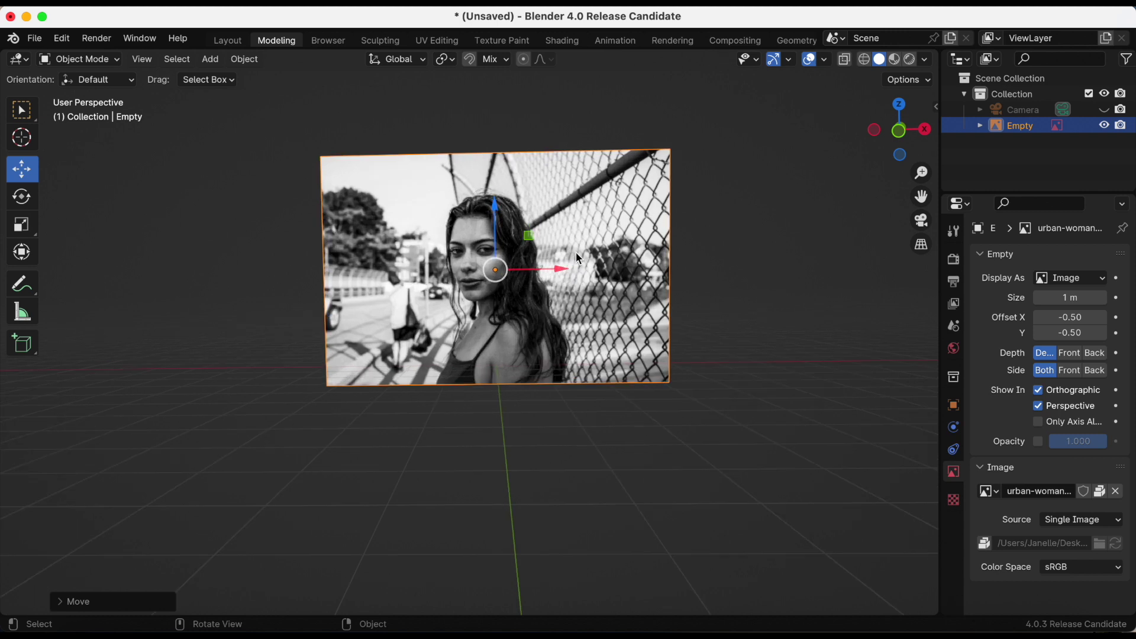
scroll(781, 250, down, 3)
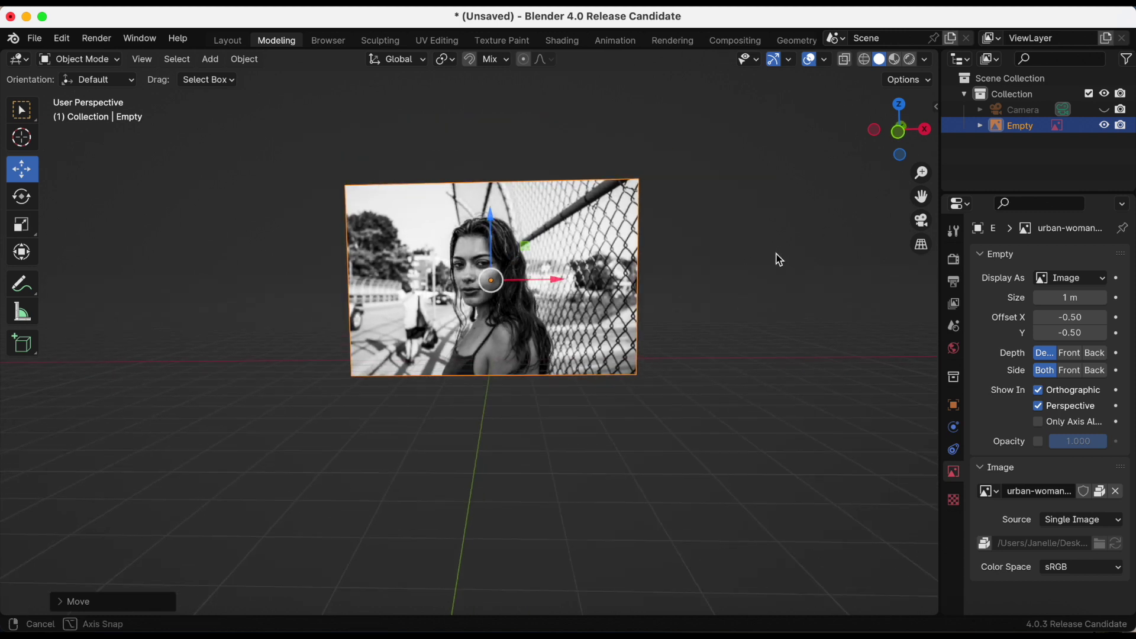
middle_drag(779, 256, 726, 263)
Run Trace Image to Grease Pencil on the photo into a New Object, thickness 10, resolution 5.
right_click(559, 239)
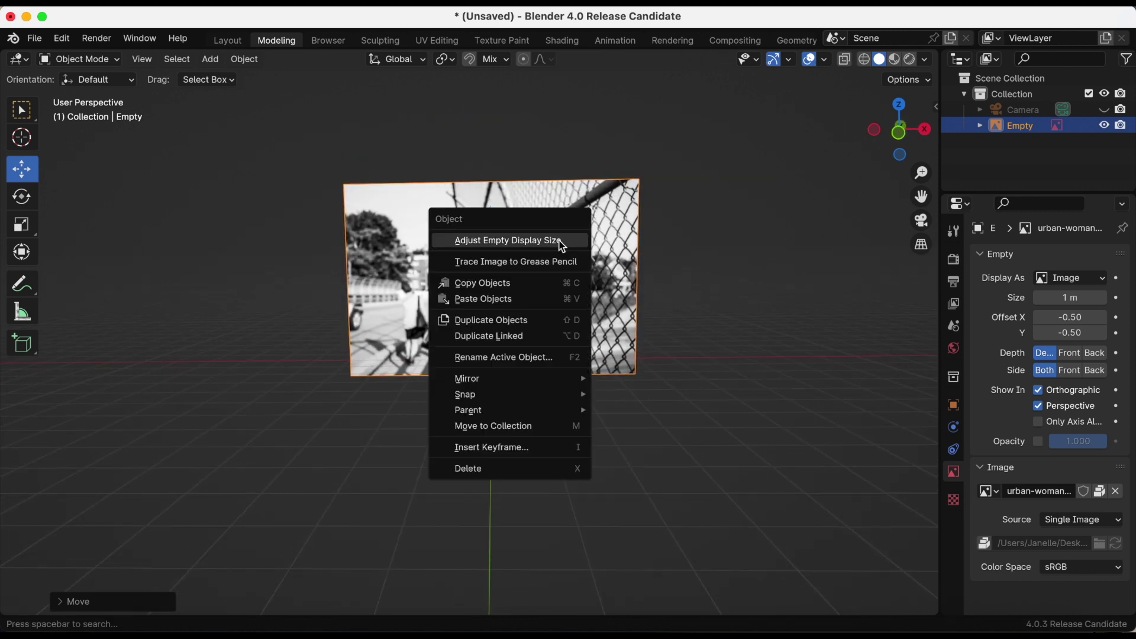
click(511, 265)
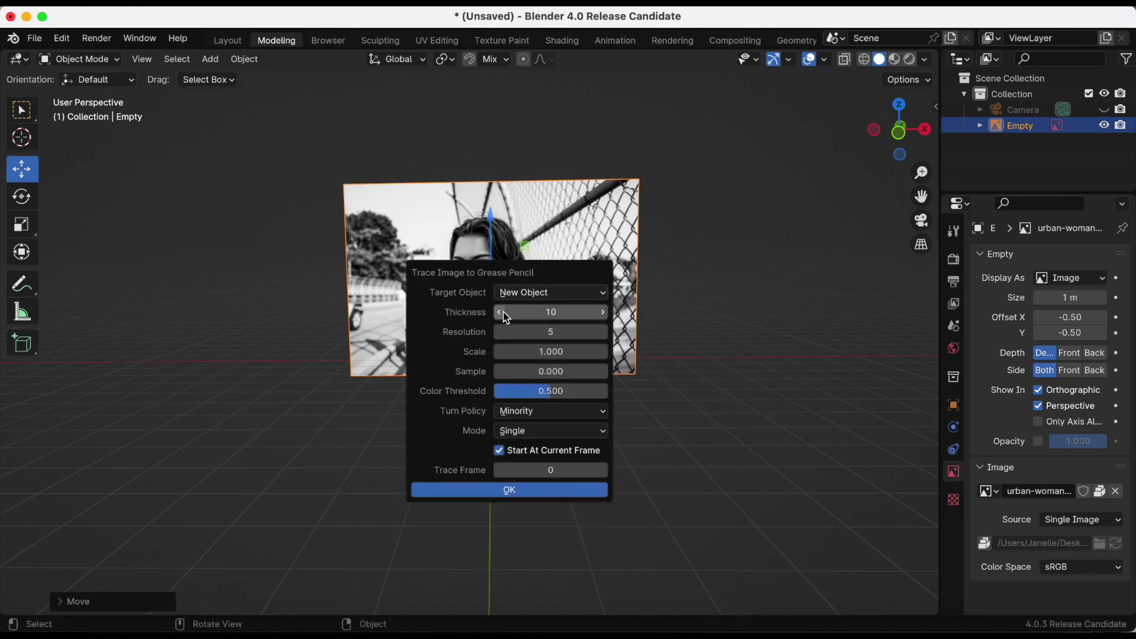
click(520, 296)
click(522, 298)
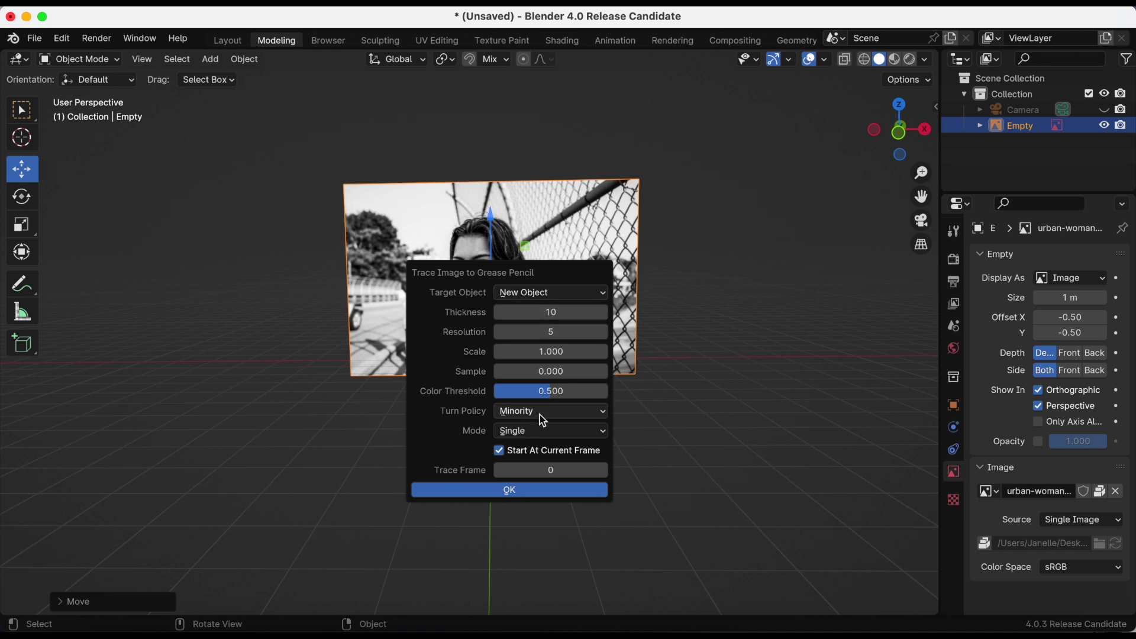
click(529, 500)
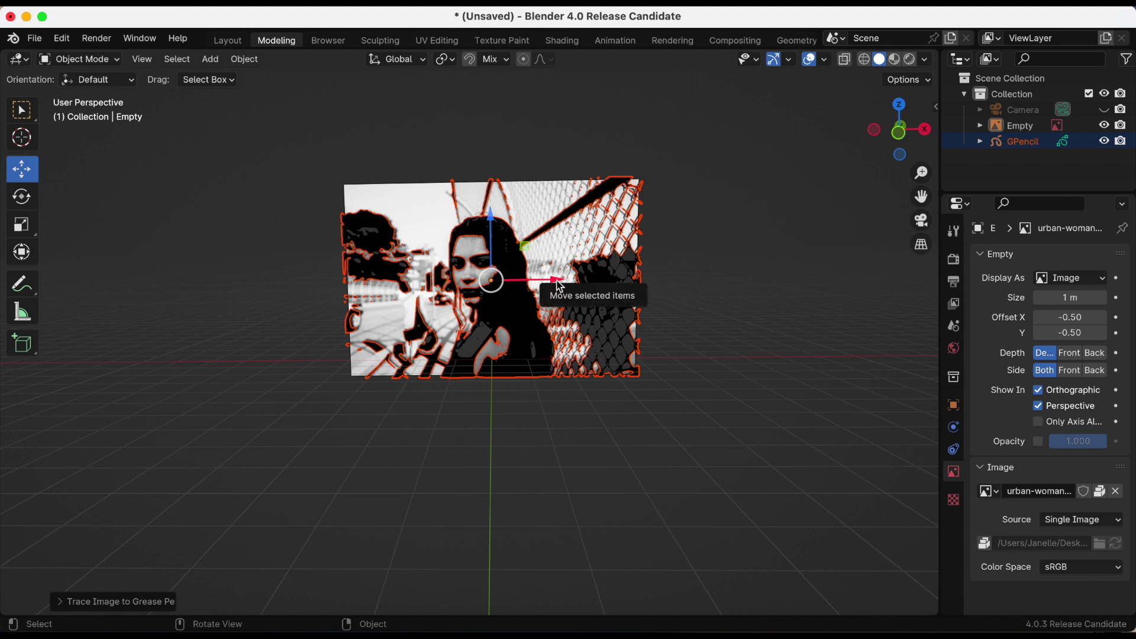
Slide the reference photo left along X so it sits beside the traced drawing.
drag(560, 285, 263, 284)
click(529, 283)
drag(555, 279, 460, 280)
click(182, 284)
drag(263, 286, 636, 283)
click(402, 298)
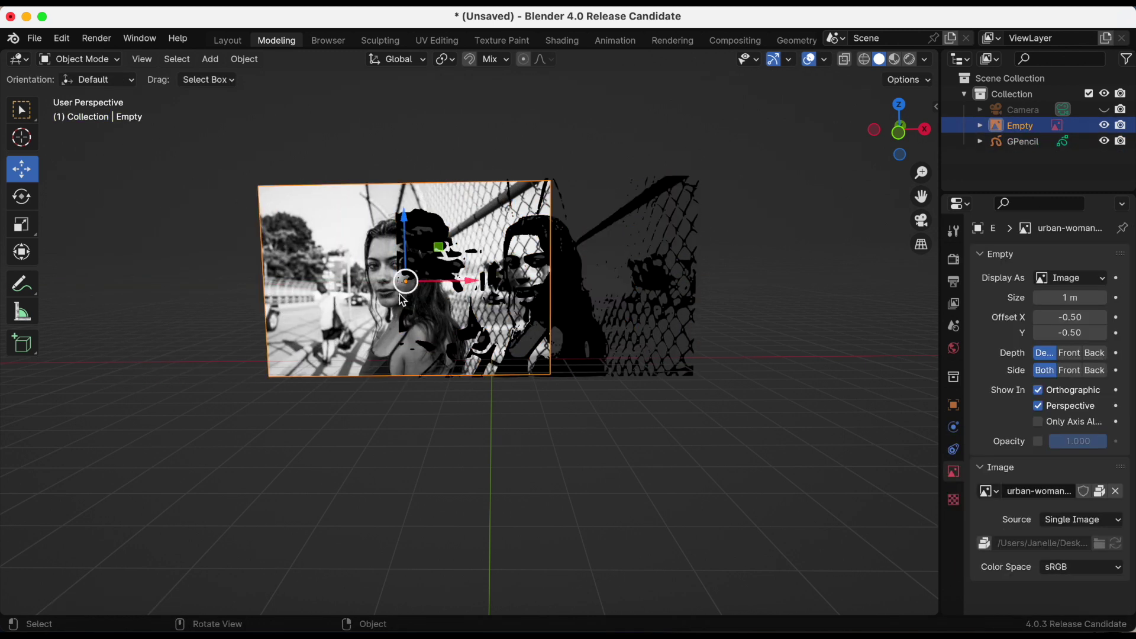
drag(468, 281, 268, 283)
Select the GPencil drawing, switch it to Draw Mode and frame it in the view.
click(619, 258)
key(ctrl+Tab)
key(KP_Decimal)
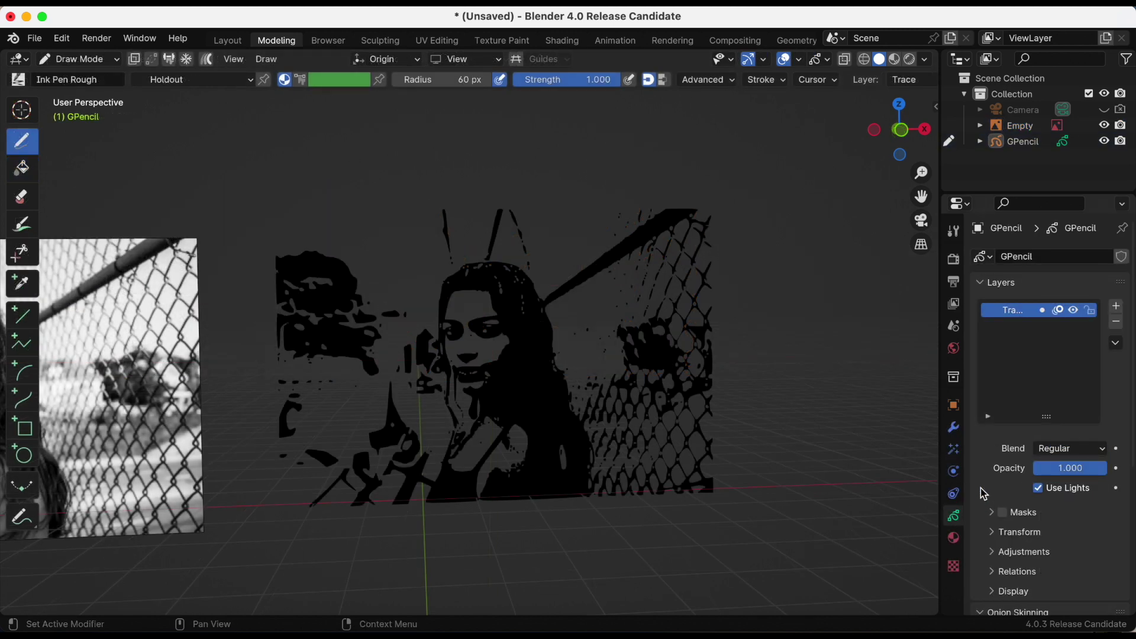
drag(939, 477, 907, 477)
Toggle the Stroke and Holdout materials' visibility off and on to compare.
click(923, 539)
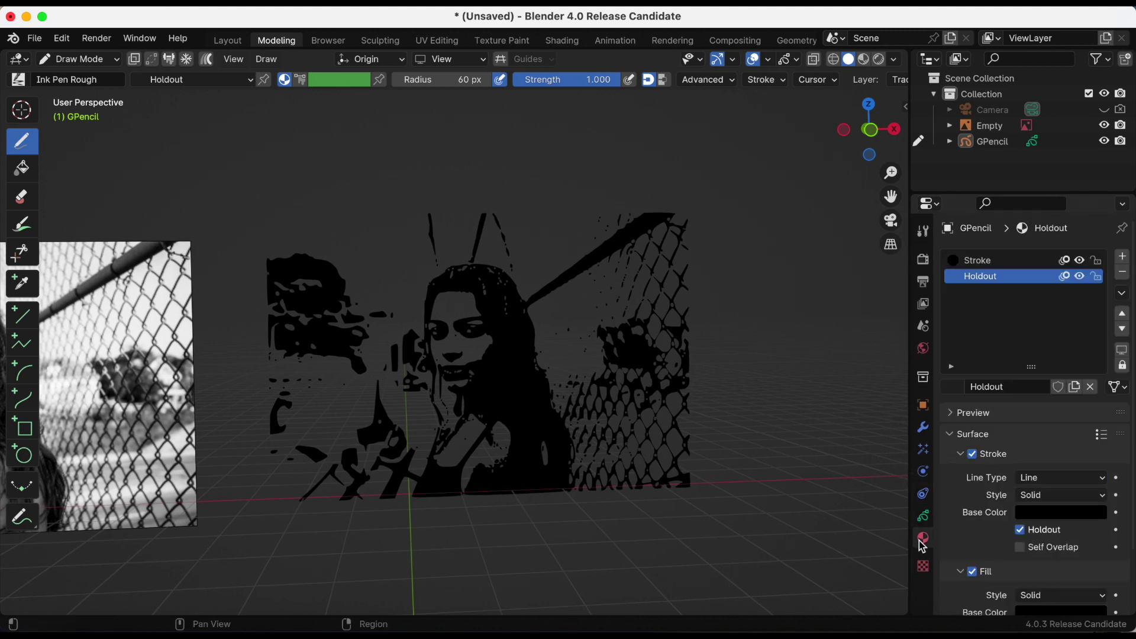
click(1079, 261)
click(1079, 260)
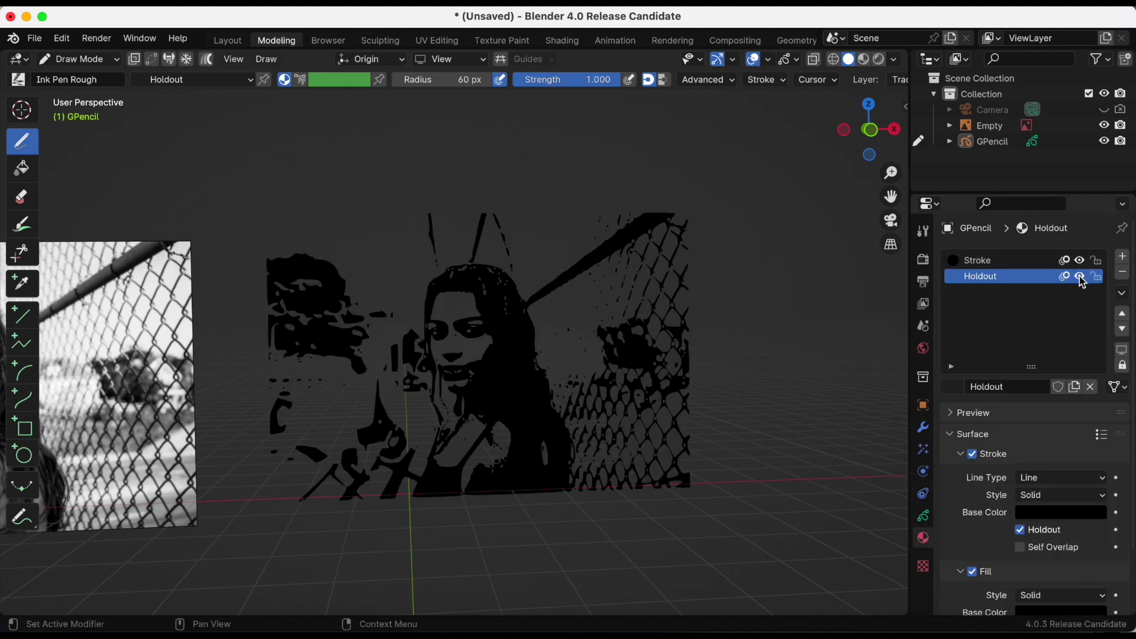
click(1080, 278)
click(1081, 278)
click(1080, 277)
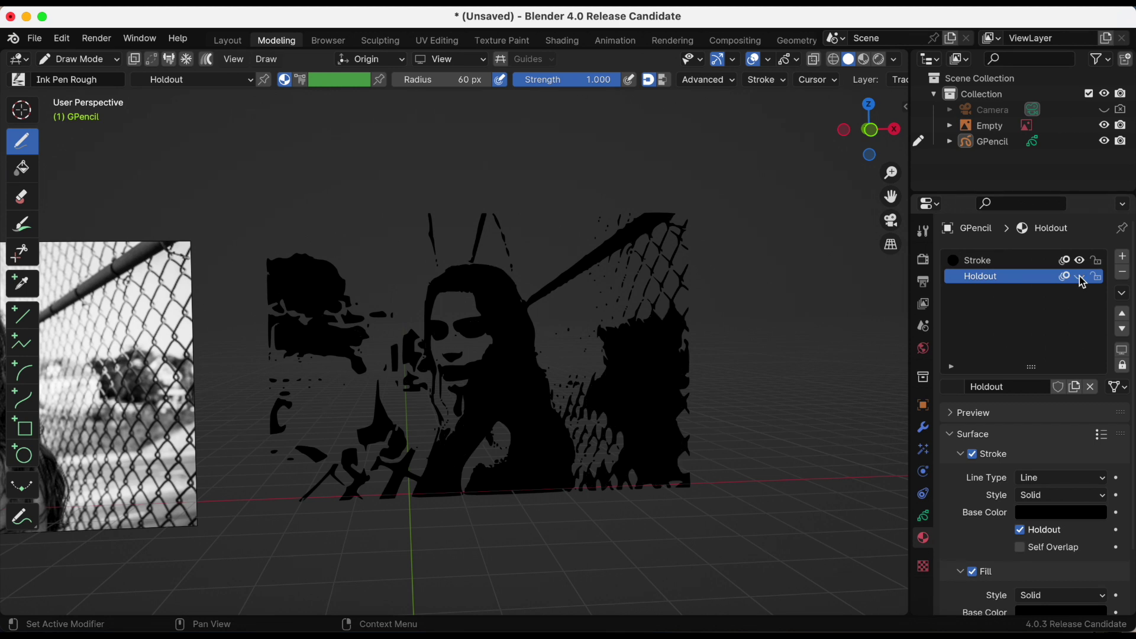
click(1080, 278)
Add a new material with Stroke off, Fill on, and white fill sampled from the photo.
click(1122, 260)
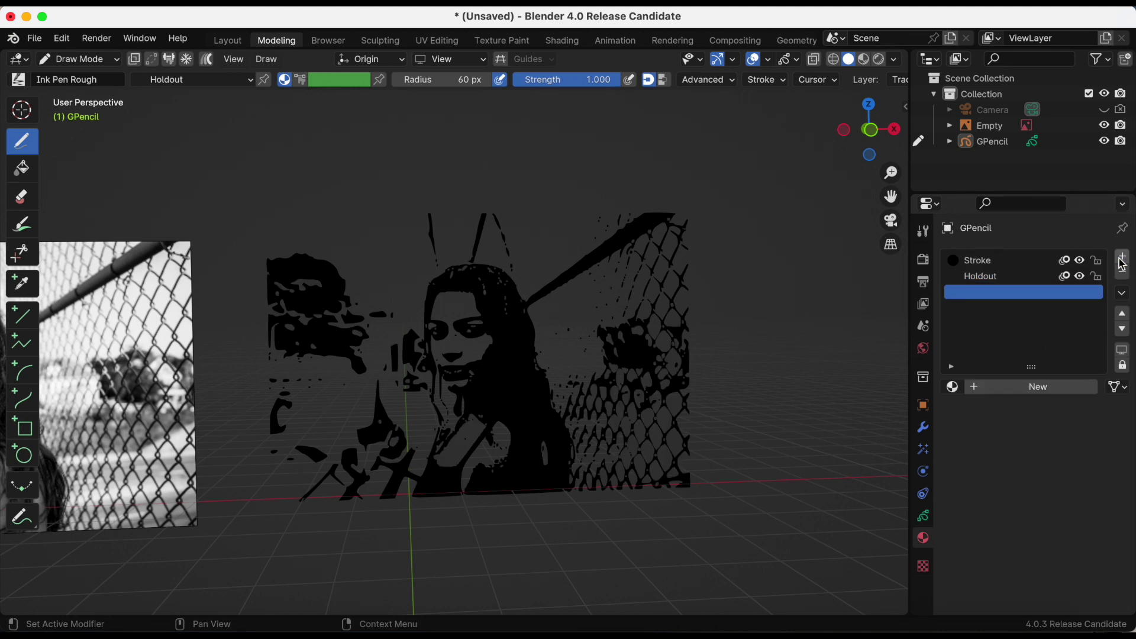
click(1002, 388)
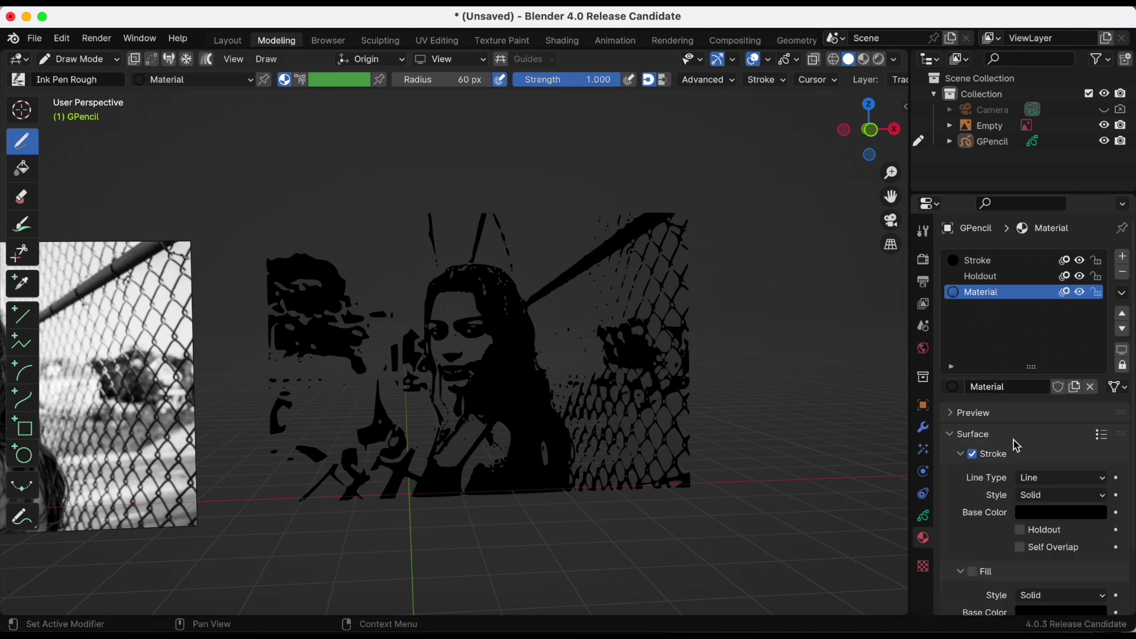
click(1038, 519)
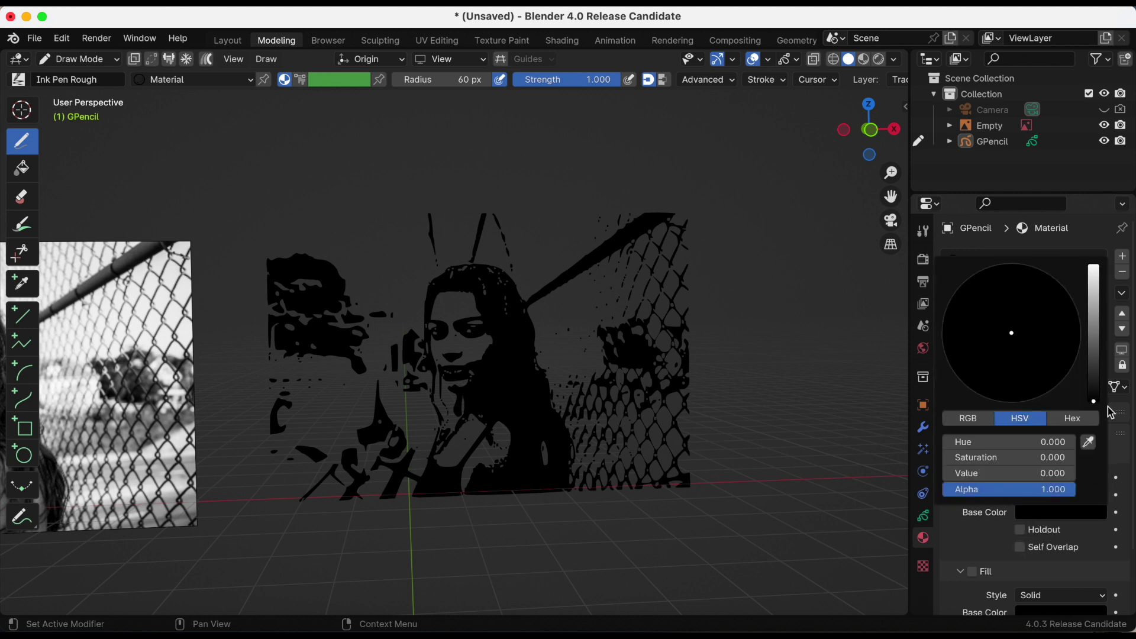
click(972, 571)
scroll(1000, 482, down, 3)
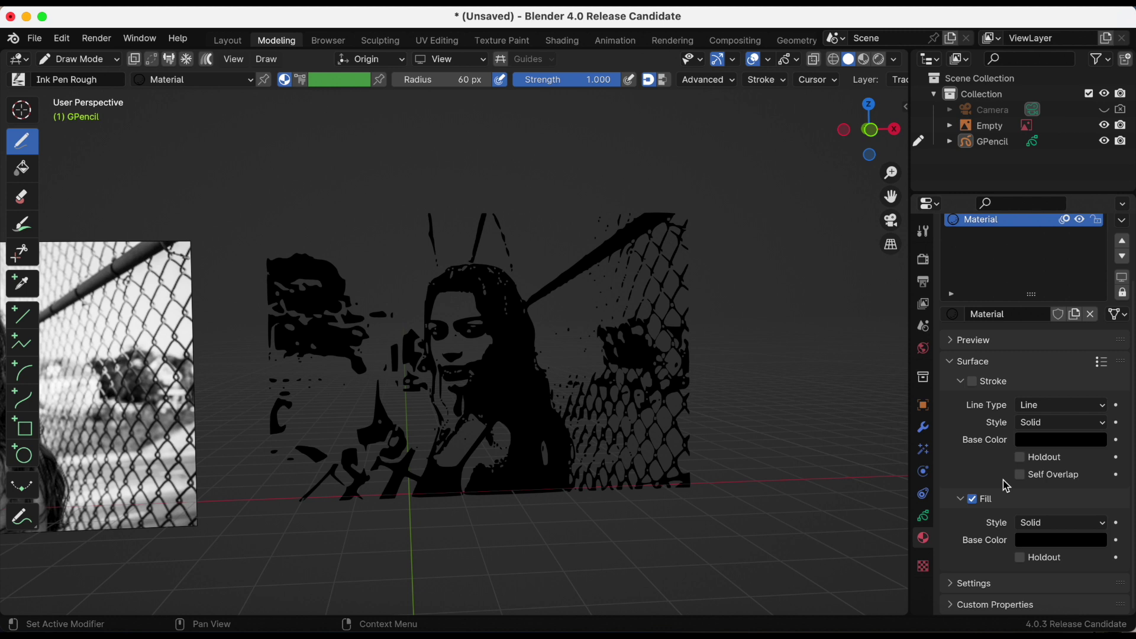
click(1059, 540)
click(1088, 470)
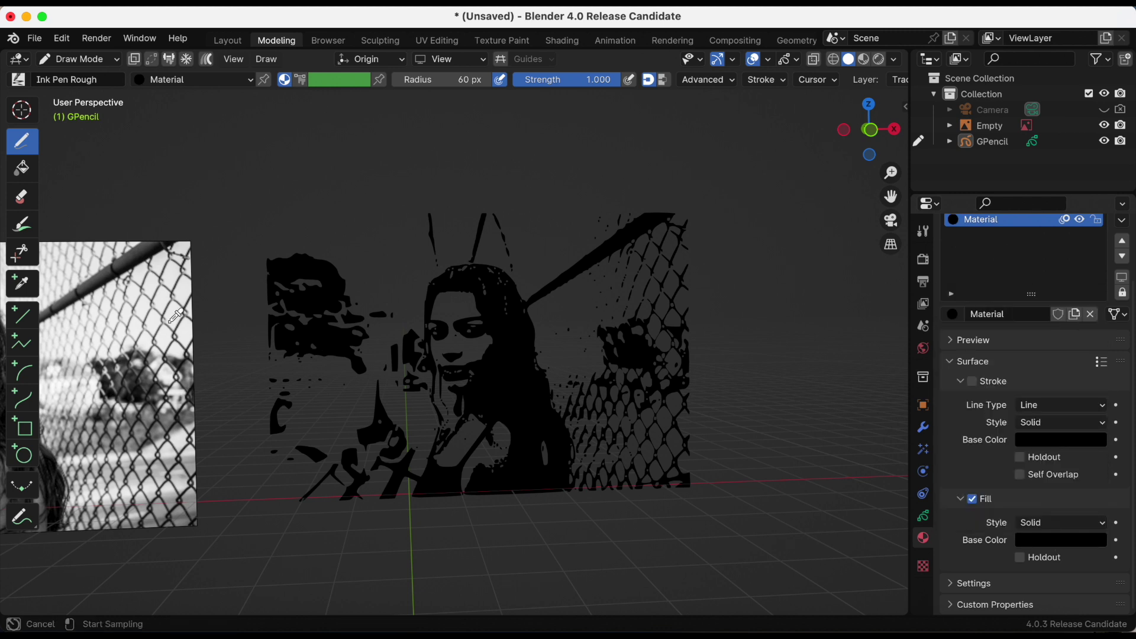
click(146, 304)
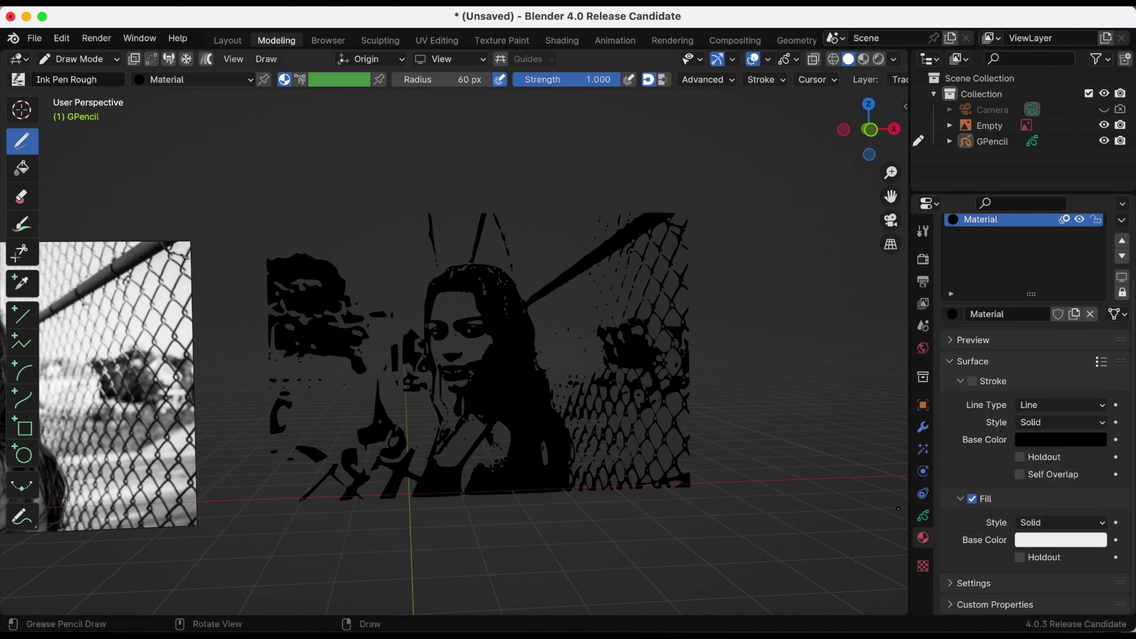
click(923, 516)
scroll(1005, 393, up, 3)
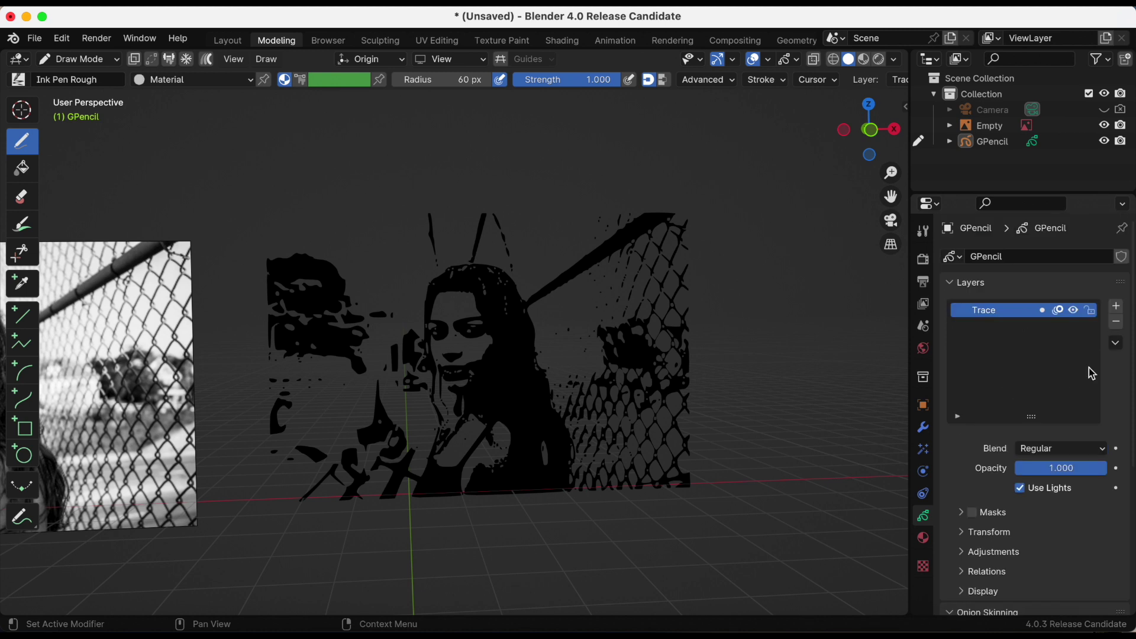
Add a Sky layer, paint white fill across the sky, and move it below Trace.
click(1116, 306)
double_click(991, 313)
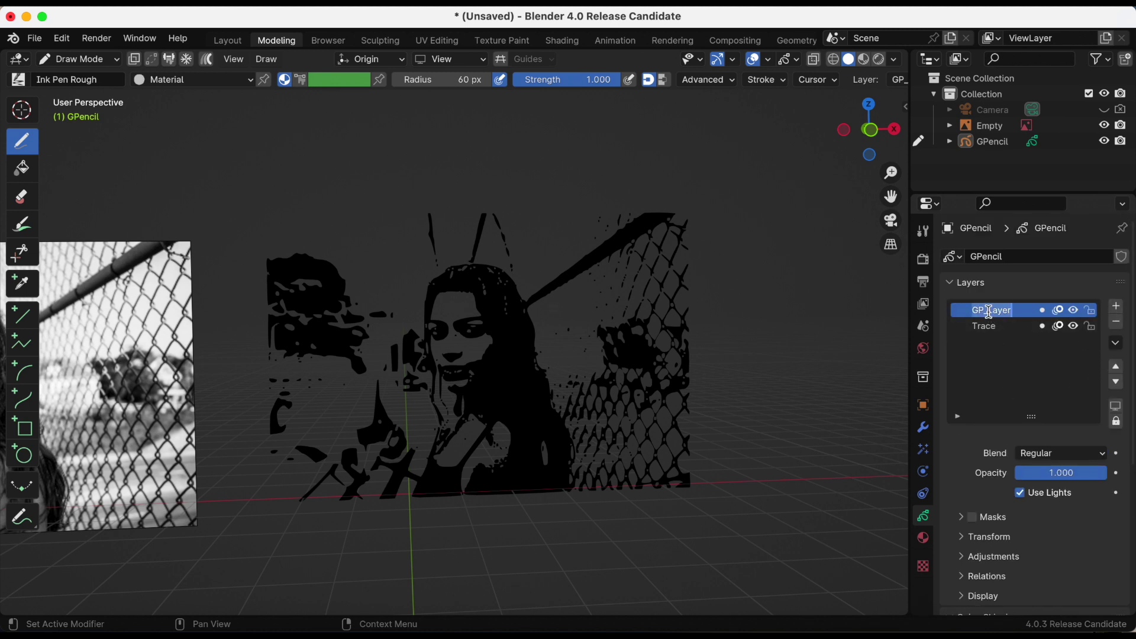
text(Sky)
mouse_move(684, 387)
mouse_down()
mouse_move(688, 222)
mouse_move(653, 219)
mouse_move(530, 227)
mouse_move(512, 406)
mouse_up()
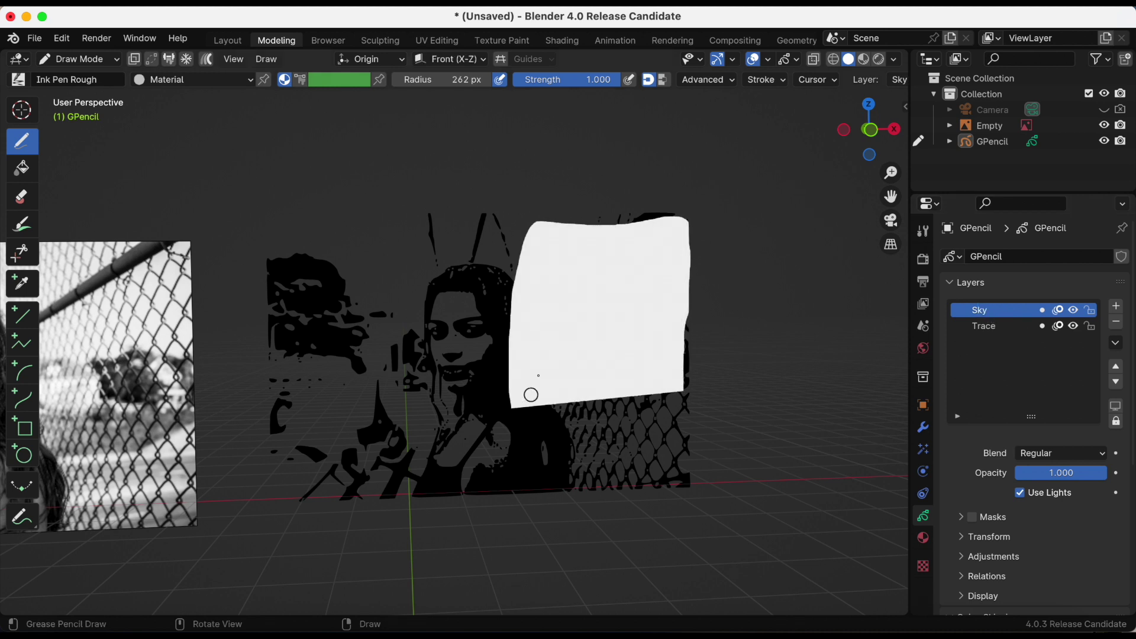
click(1116, 382)
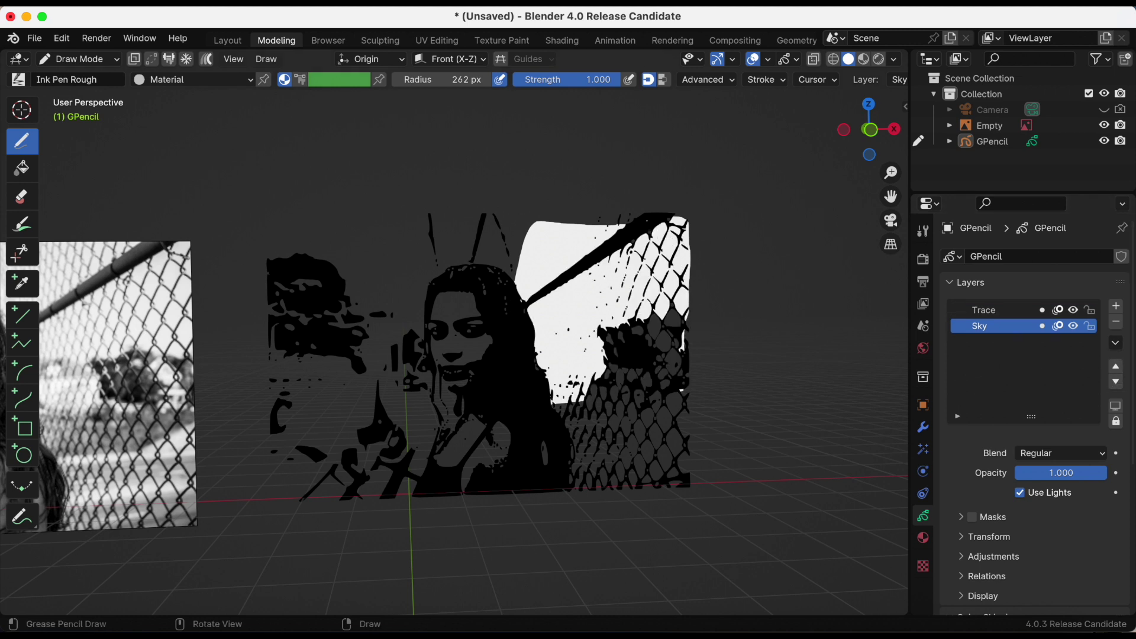
mouse_move(644, 213)
mouse_down()
mouse_move(278, 223)
mouse_move(264, 228)
mouse_move(264, 323)
mouse_move(426, 313)
mouse_move(467, 296)
mouse_move(473, 319)
mouse_move(509, 265)
mouse_move(645, 213)
mouse_up()
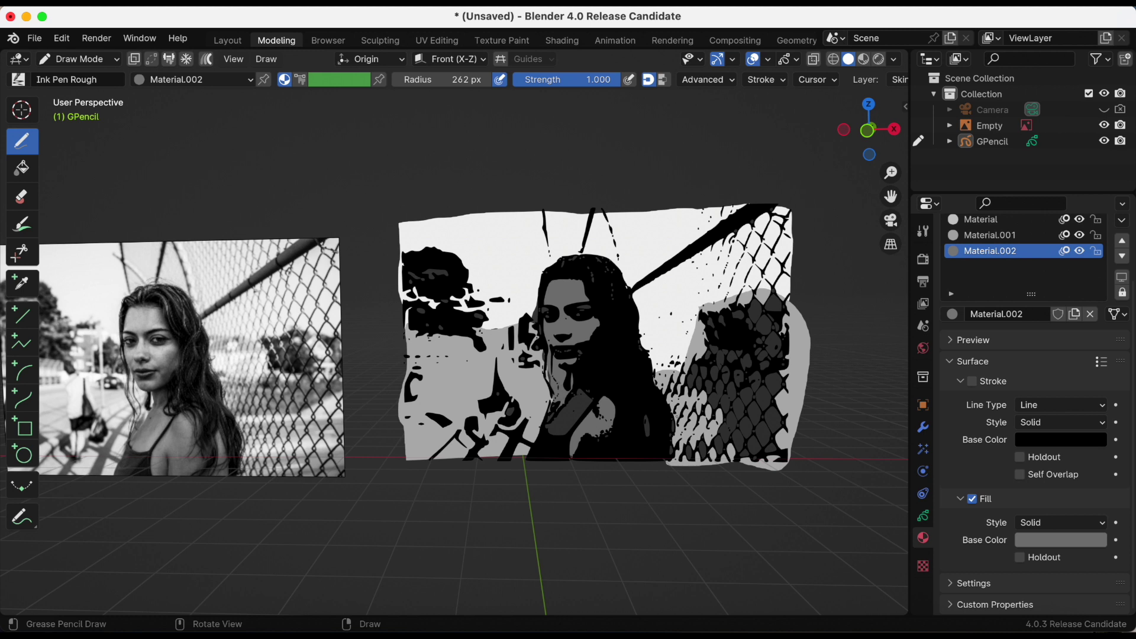
Adjust the darkness of Material.002's grey fill colour.
click(1065, 539)
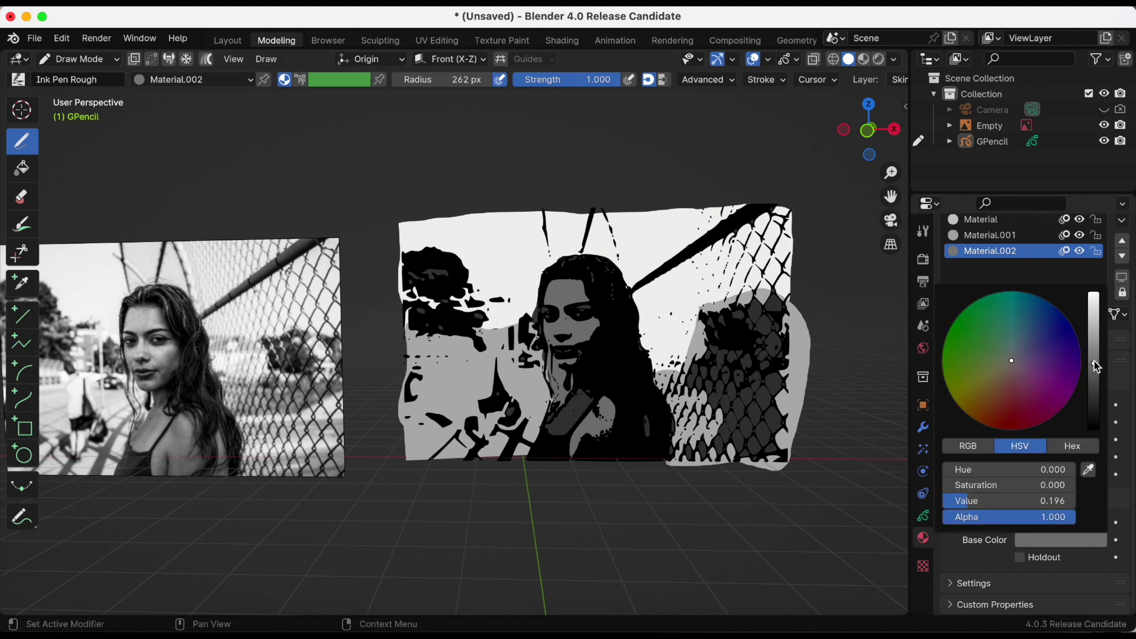
drag(1094, 361, 1095, 350)
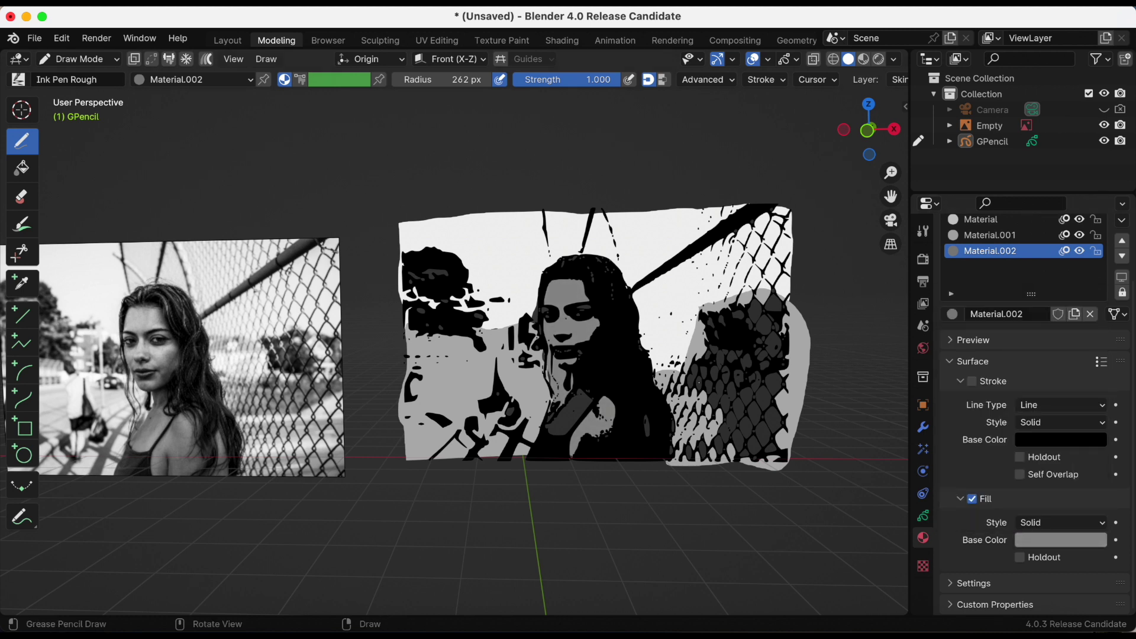
scroll(1106, 355, up, 3)
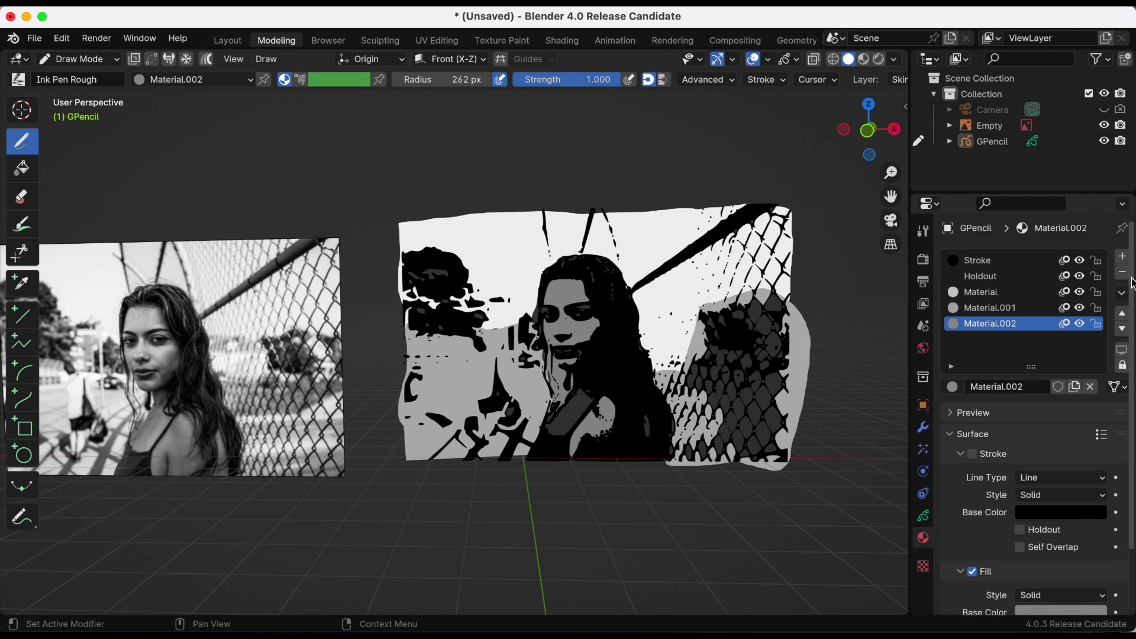
Toggle Holdout and Stroke visibility to check the fills, then recentre the drawing.
click(1080, 277)
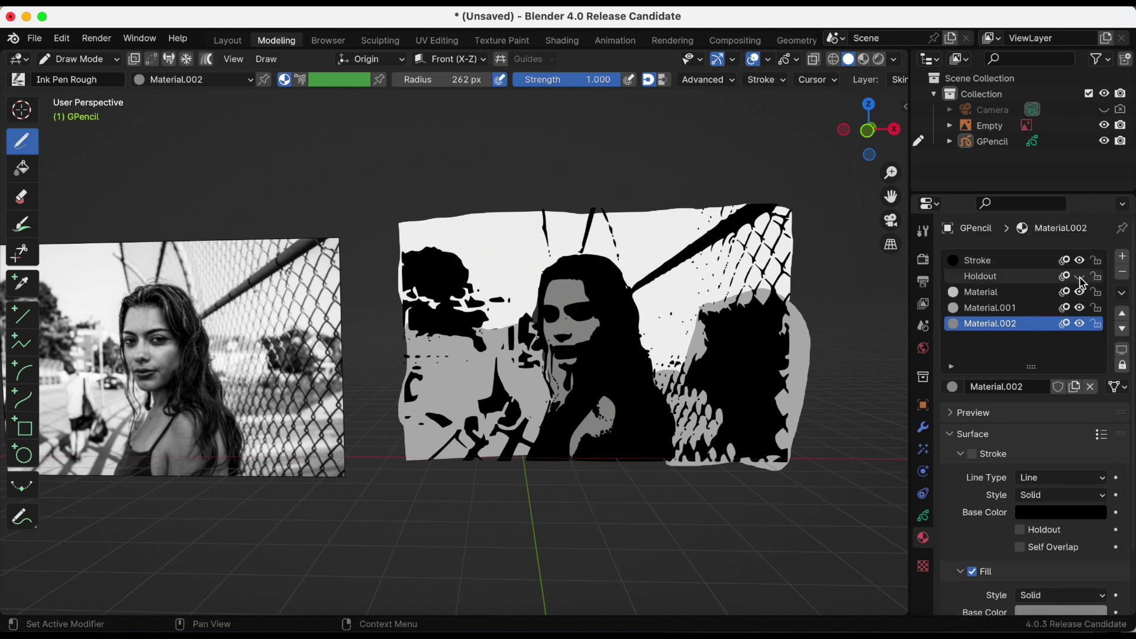
click(1080, 277)
click(1080, 260)
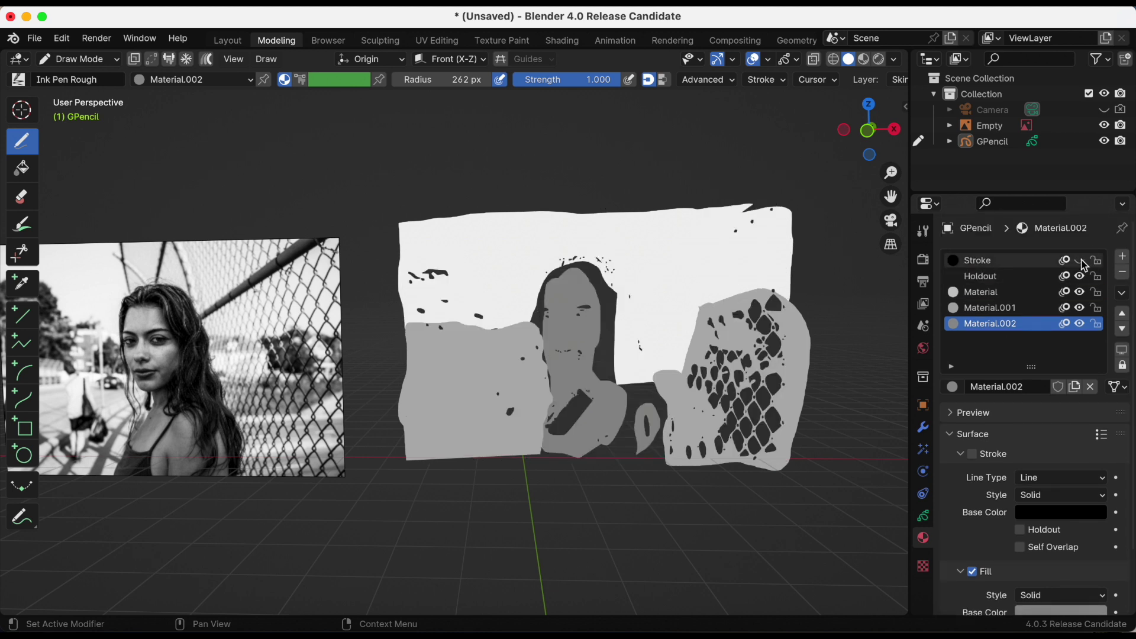
click(1080, 260)
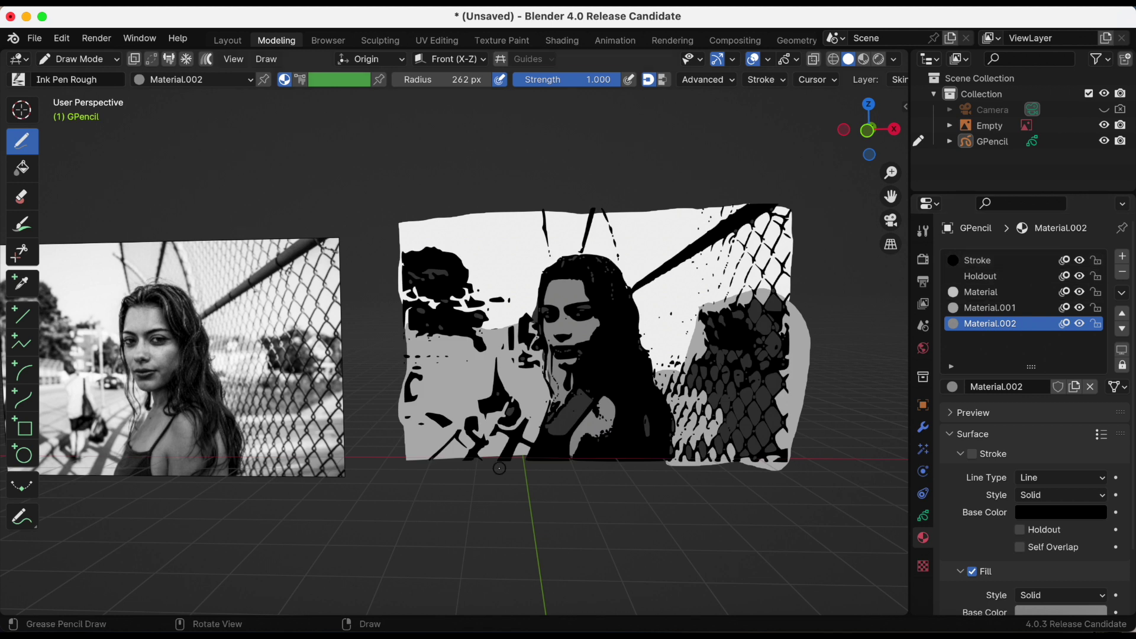
scroll(793, 389, up, 2)
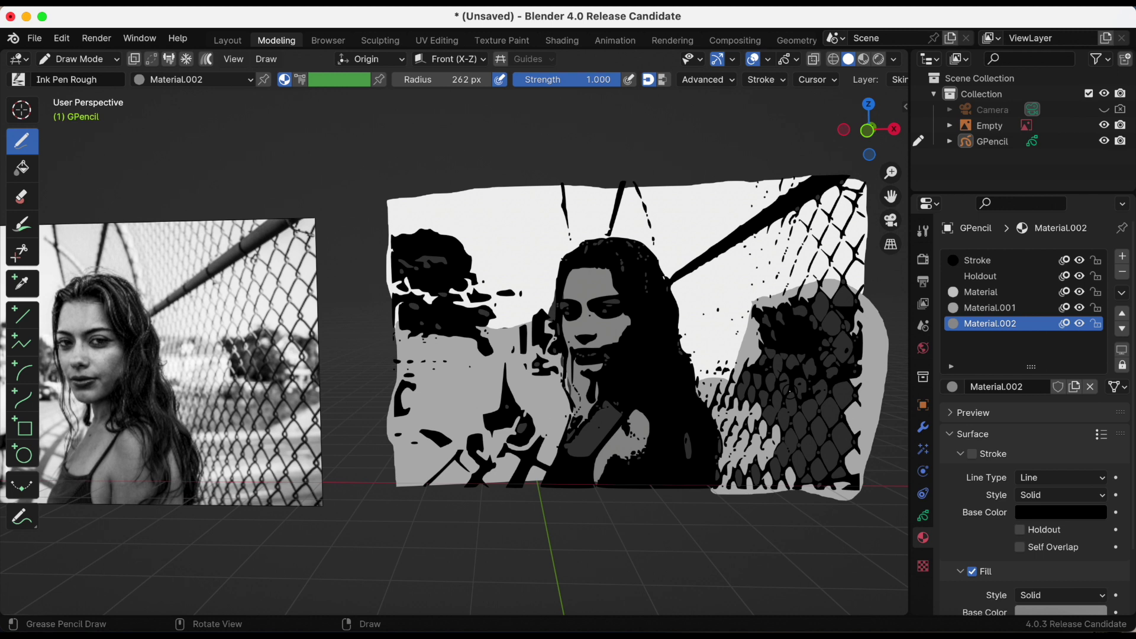
scroll(789, 392, down, 2)
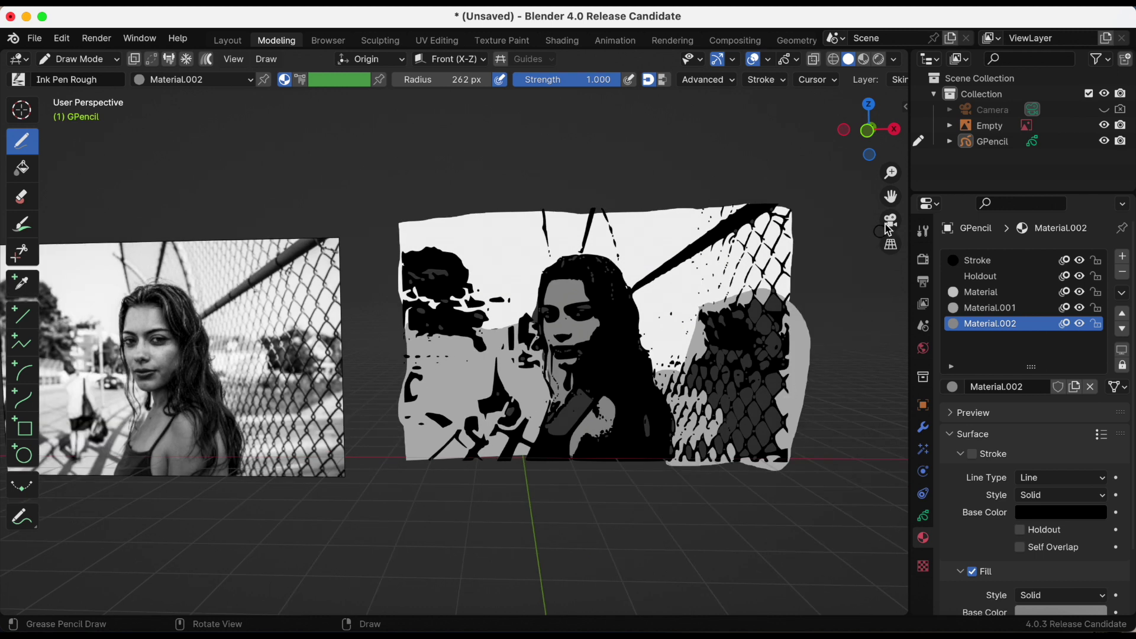
drag(890, 200, 51, 209)
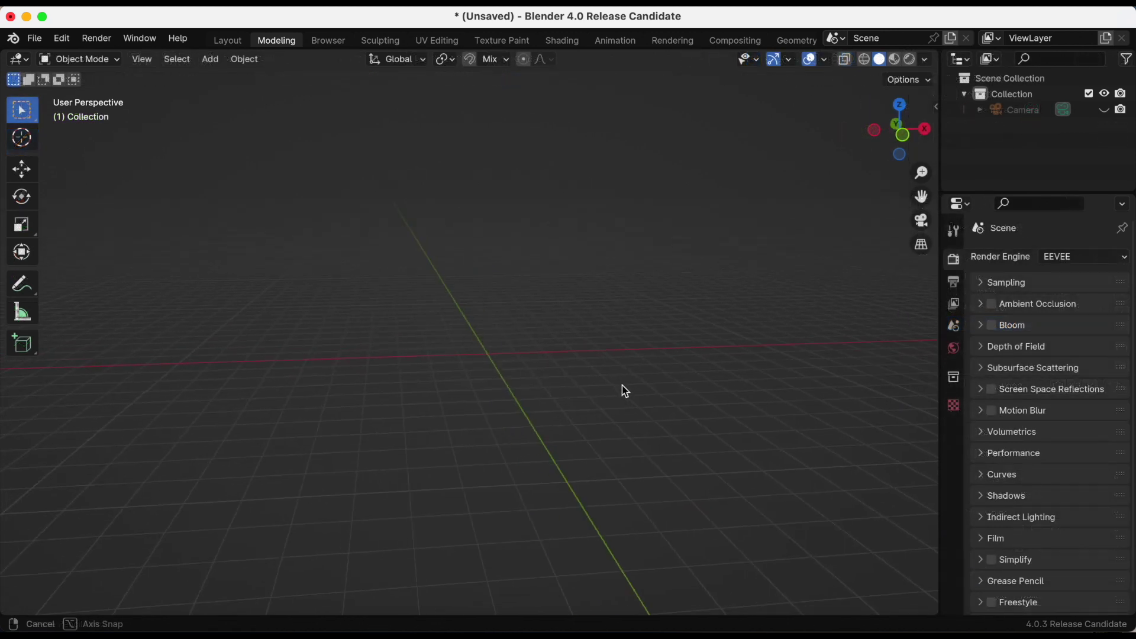
middle_drag(621, 388, 599, 384)
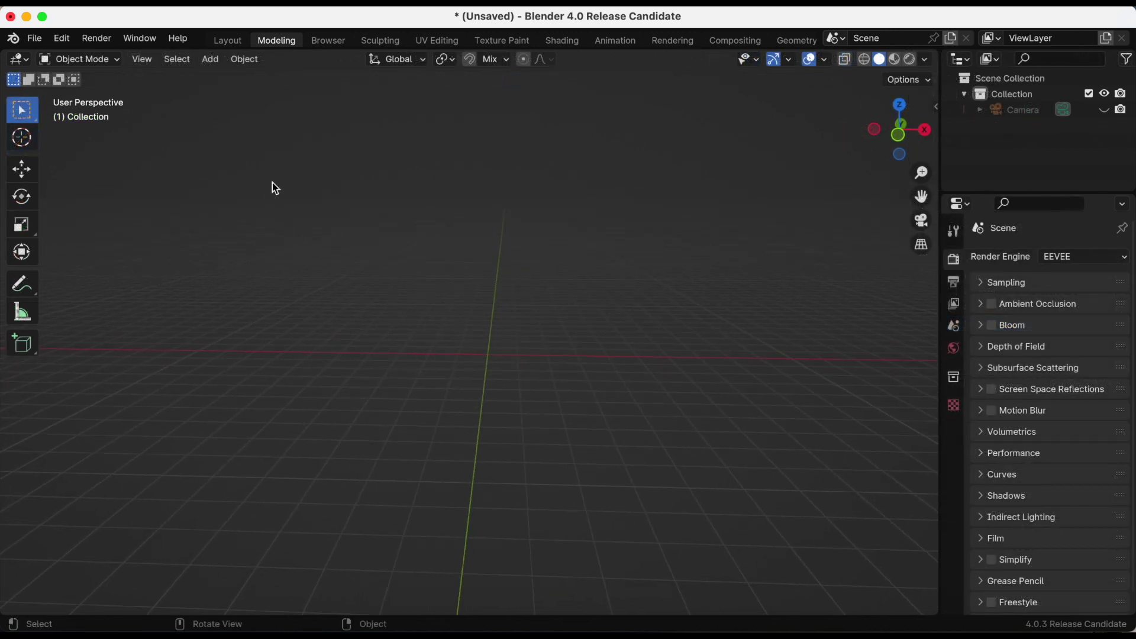
Add an image empty and rotate it 90 degrees.
key(shift+a)
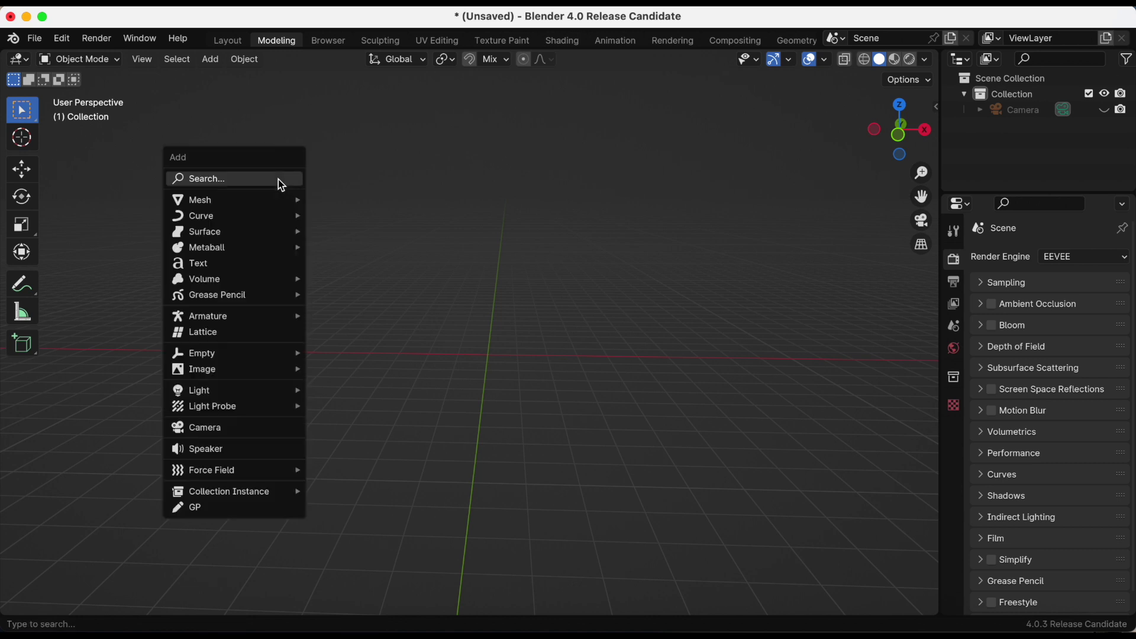
mouse_move(265, 369)
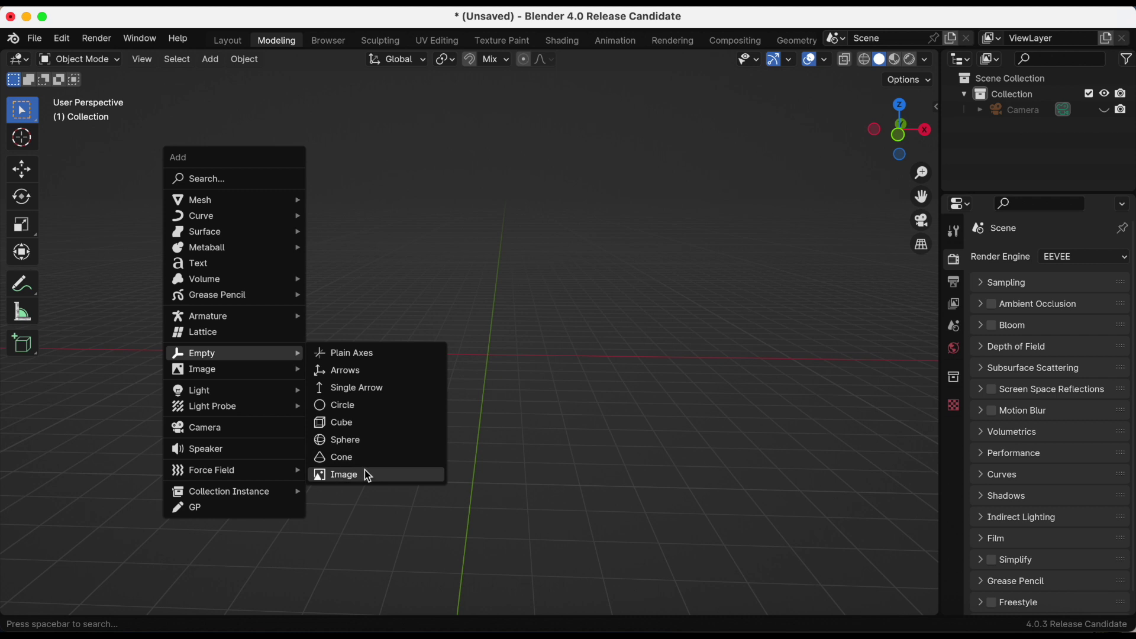
click(367, 475)
key(r)
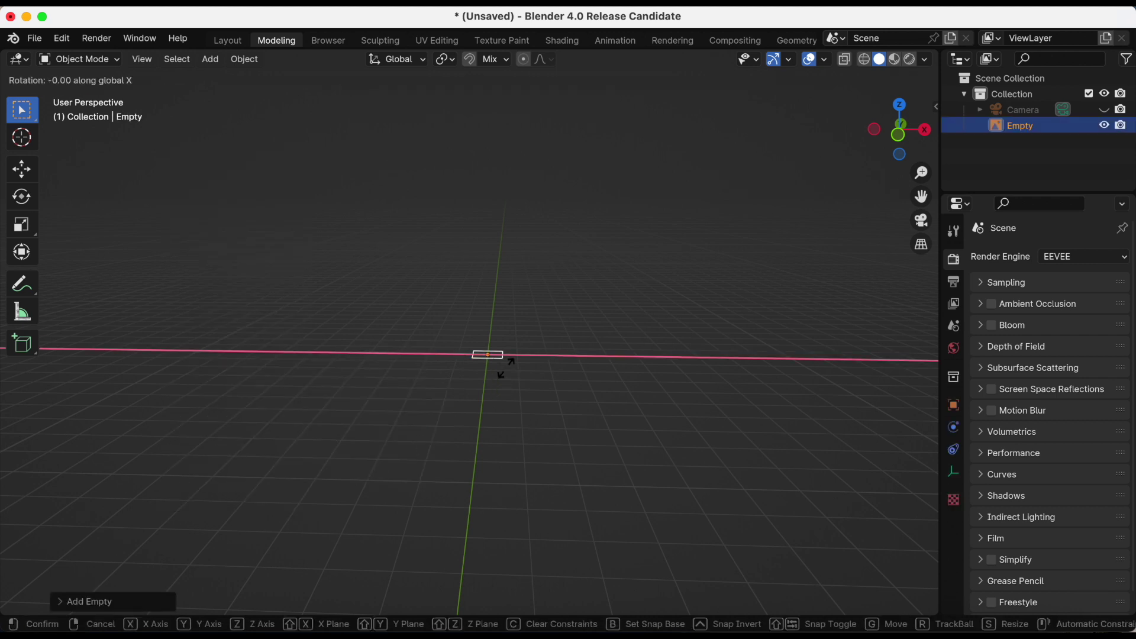
text(90)
key(Return)
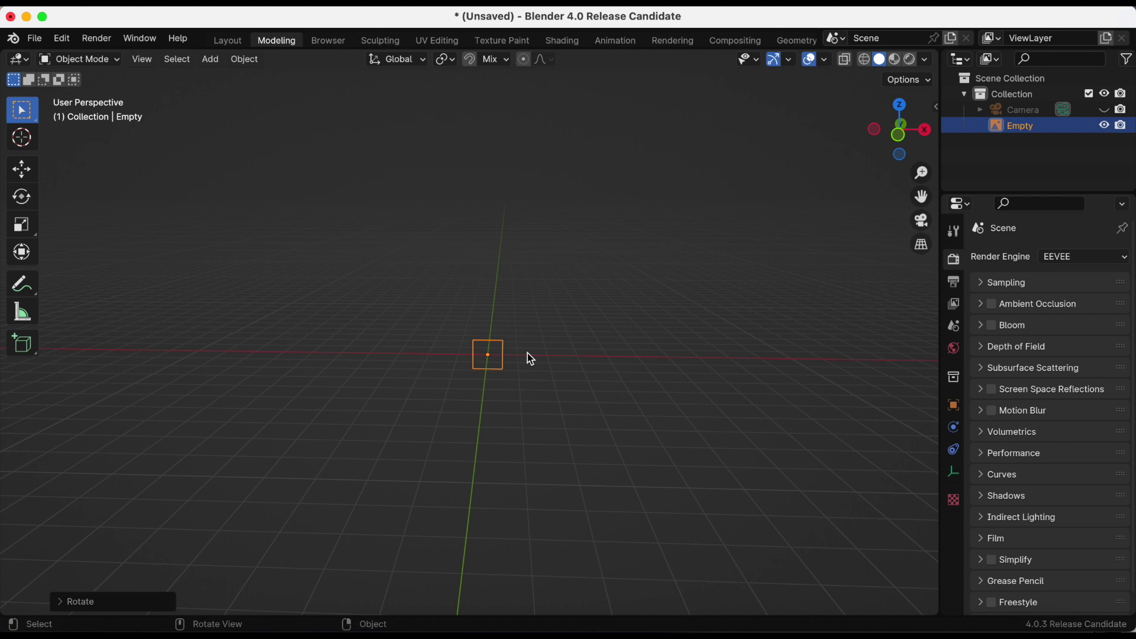
Raise the image empty straight up along the Z axis.
key(g)
key(z)
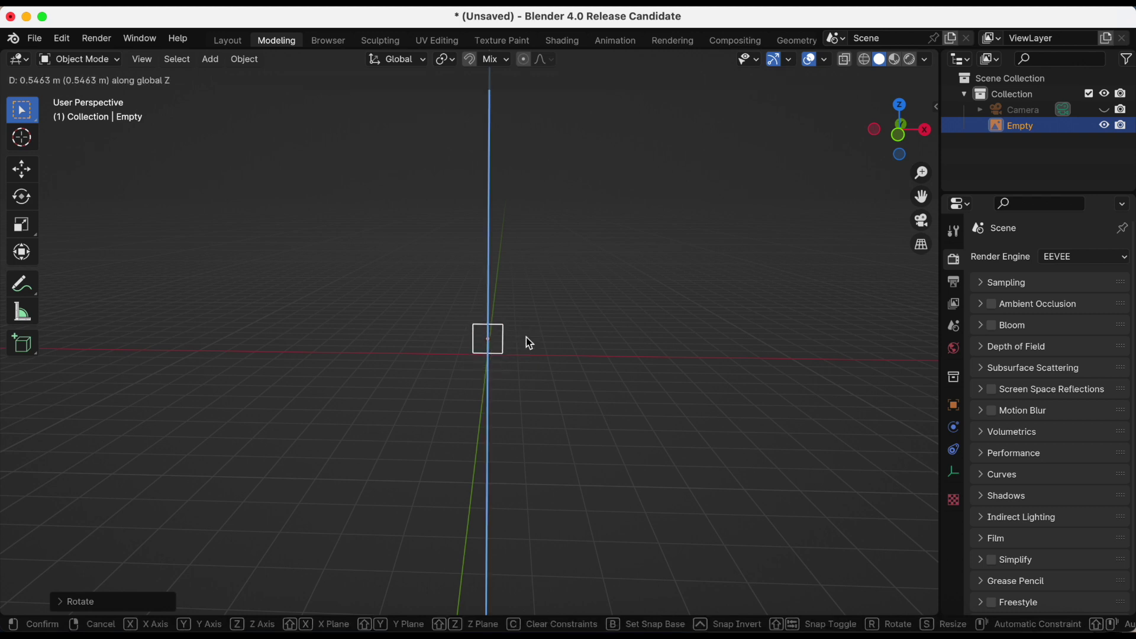
click(529, 342)
Load PhotoshopGirl.png from the Desktop into the image empty.
click(953, 472)
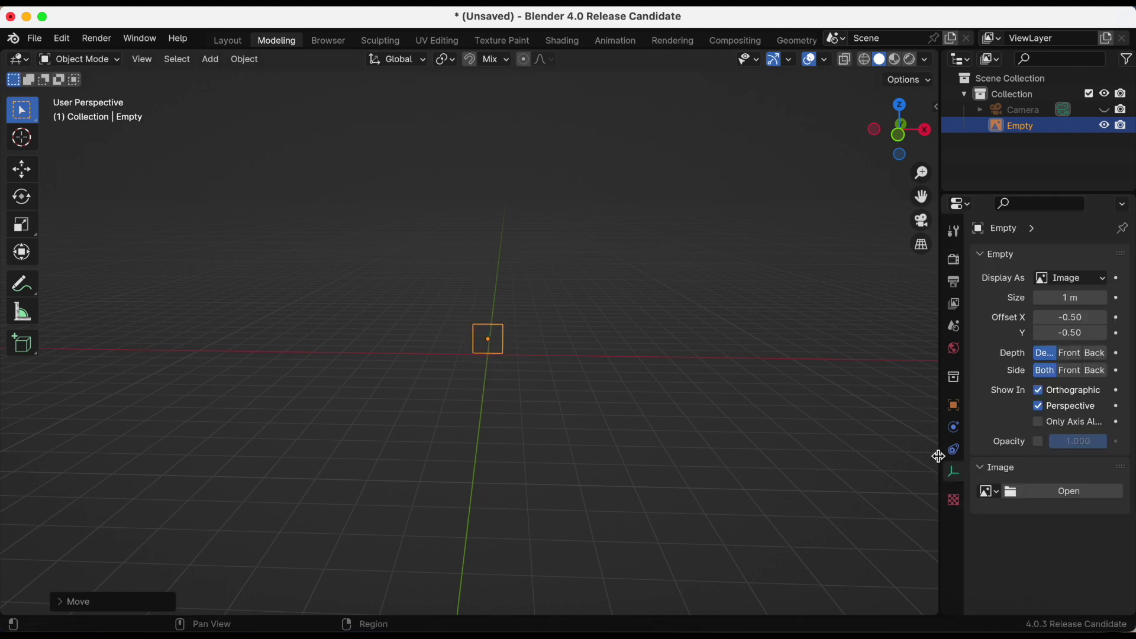
click(1038, 496)
click(308, 264)
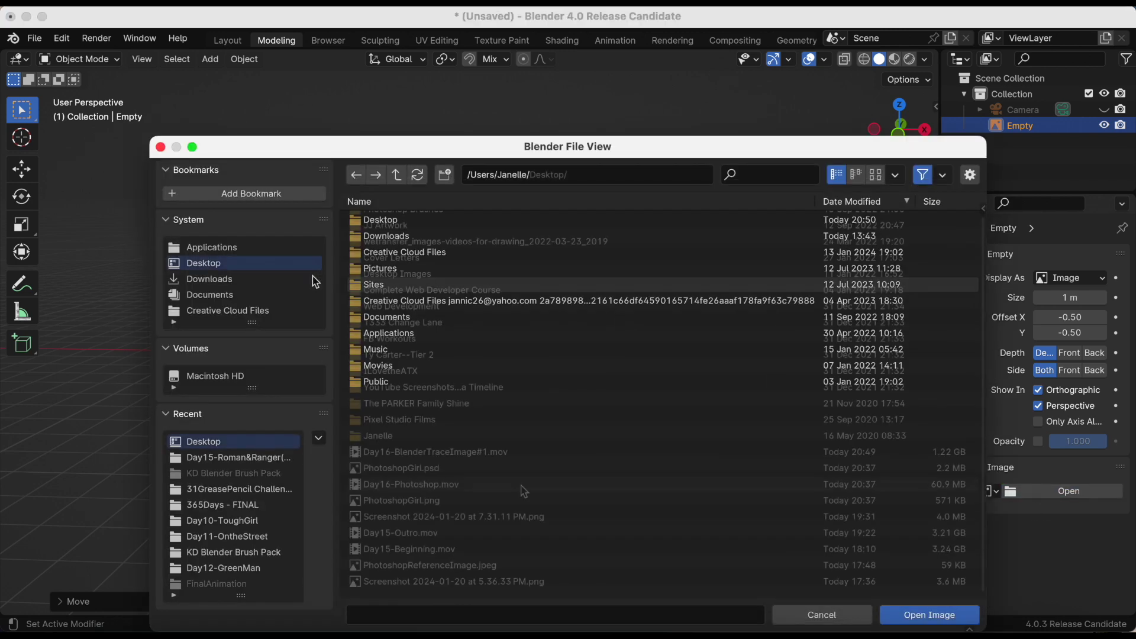
scroll(523, 488, down, 3)
double_click(496, 502)
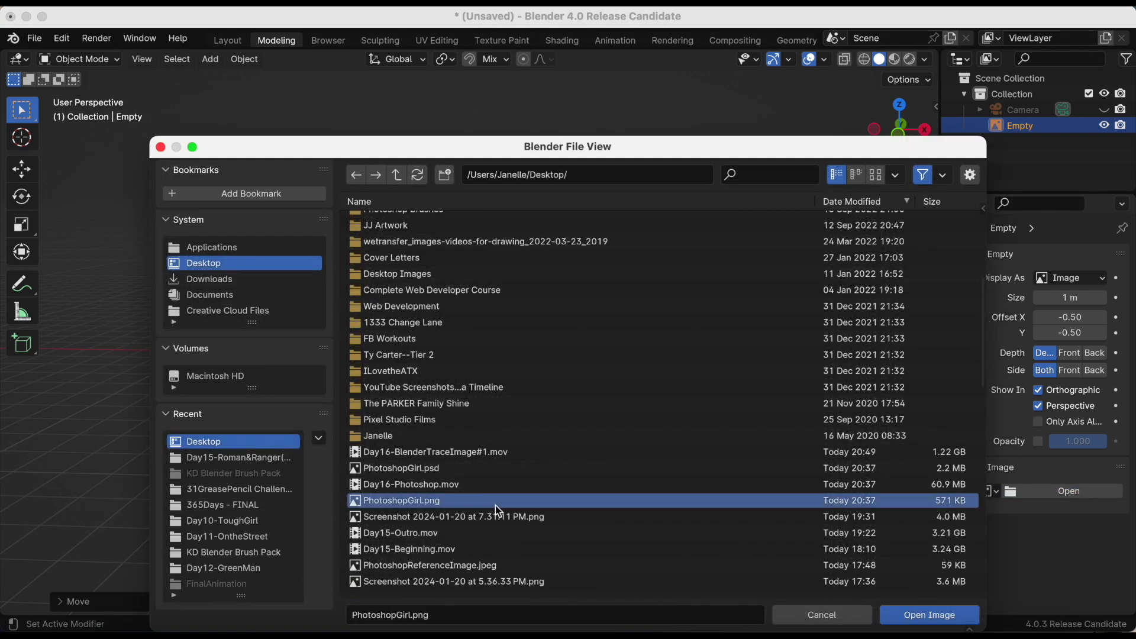
scroll(507, 404, up, 4)
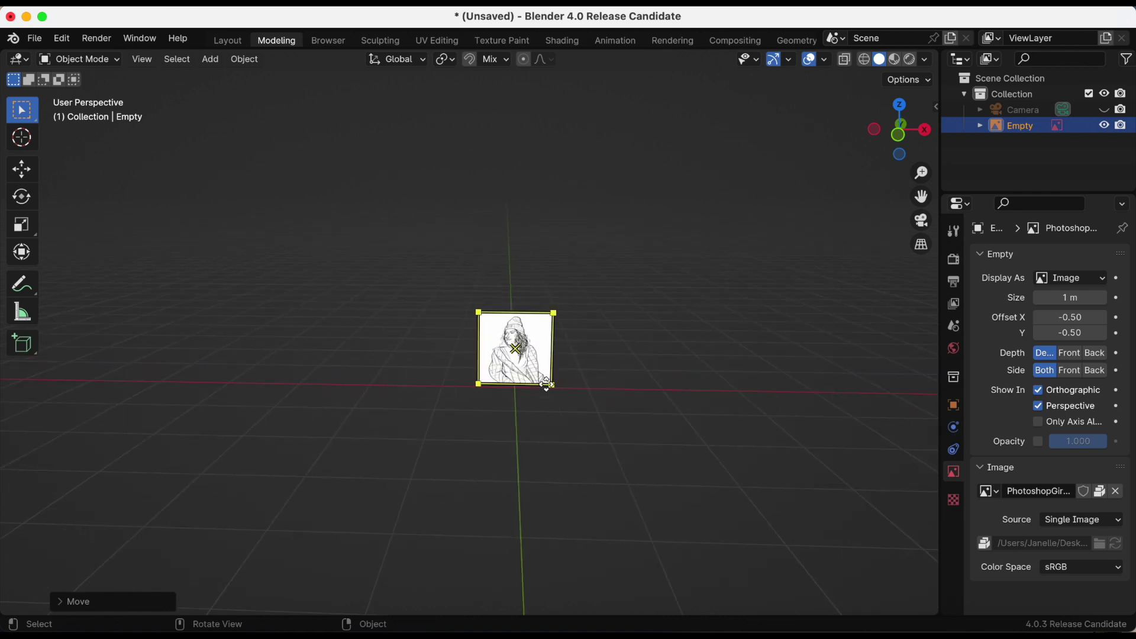
scroll(542, 387, down, 2)
Enlarge the image empty about 3.6 times and raise it above the grid.
click(21, 235)
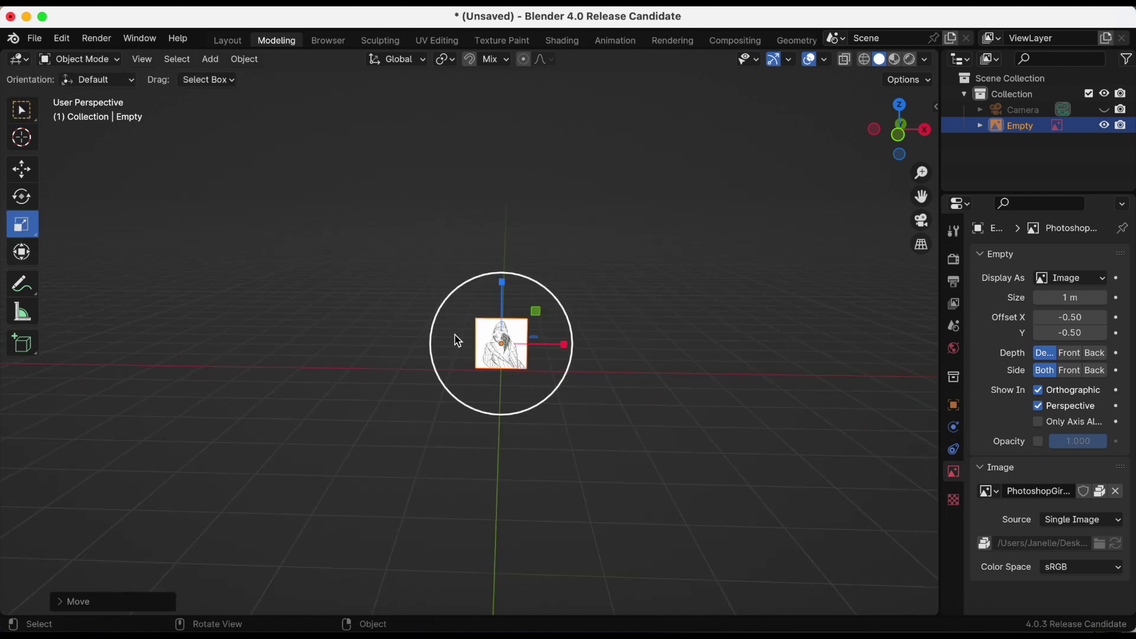
drag(535, 311, 726, 157)
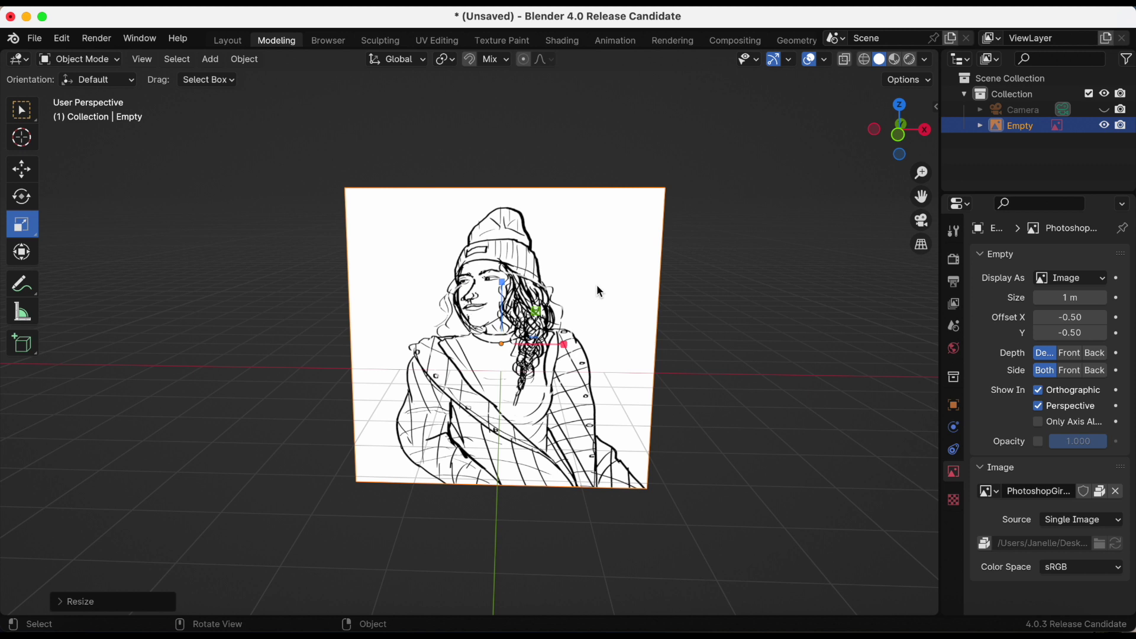
click(22, 170)
drag(503, 278, 500, 177)
scroll(585, 292, down, 2)
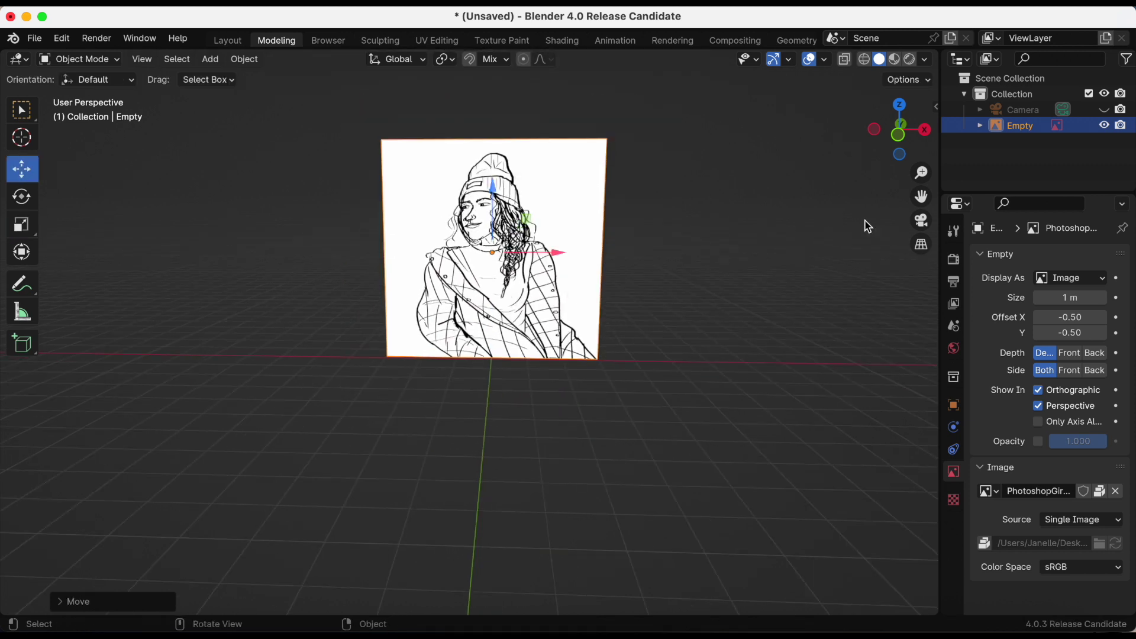
drag(921, 196, 921, 284)
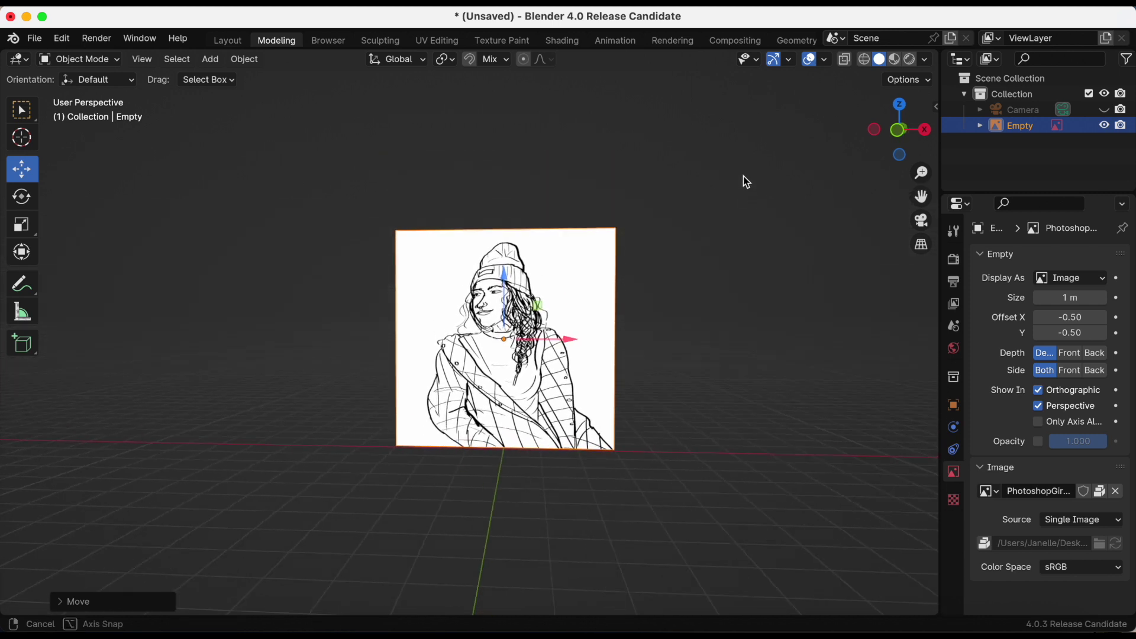
middle_drag(746, 181, 744, 176)
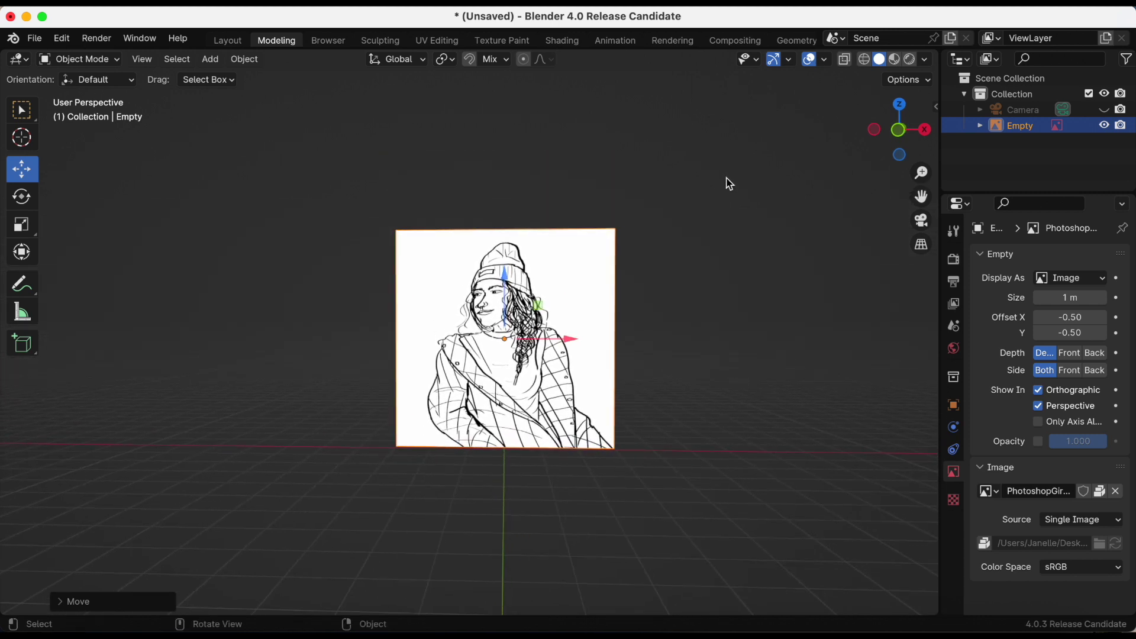
Trace the Empty's sketch to Grease Pencil with Color Threshold lowered to 0.108.
right_click(457, 278)
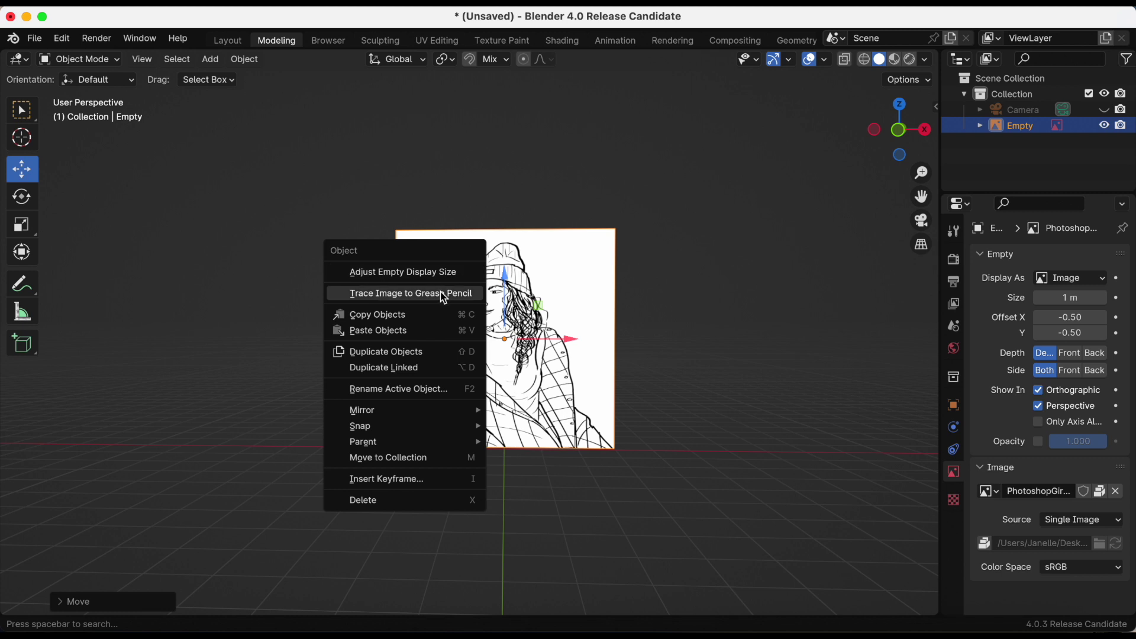
click(445, 297)
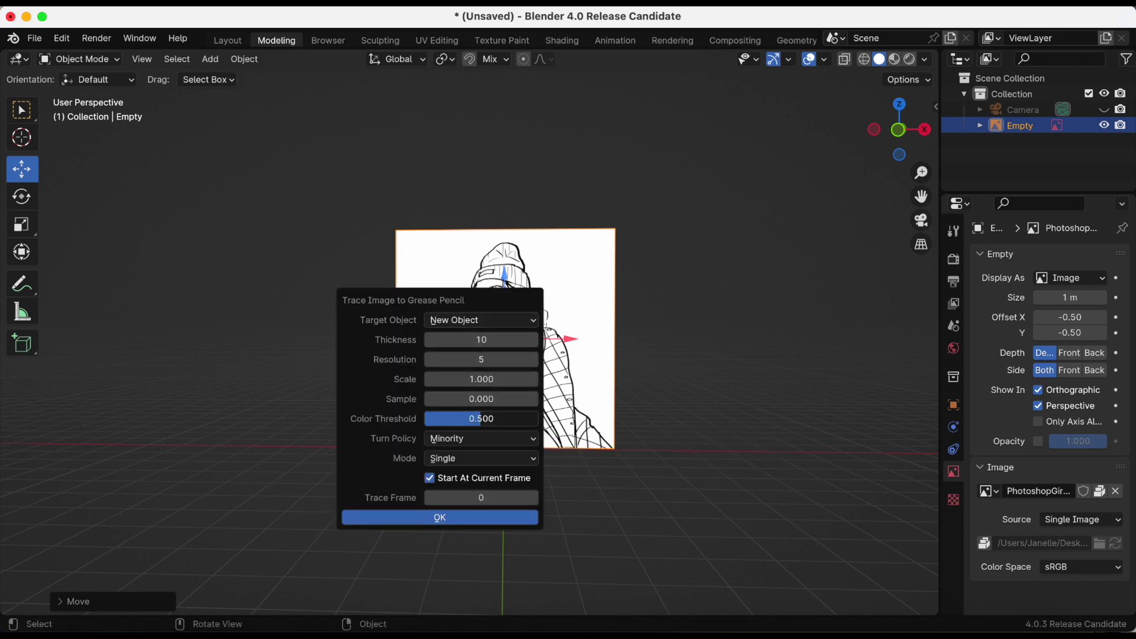
drag(480, 418, 470, 418)
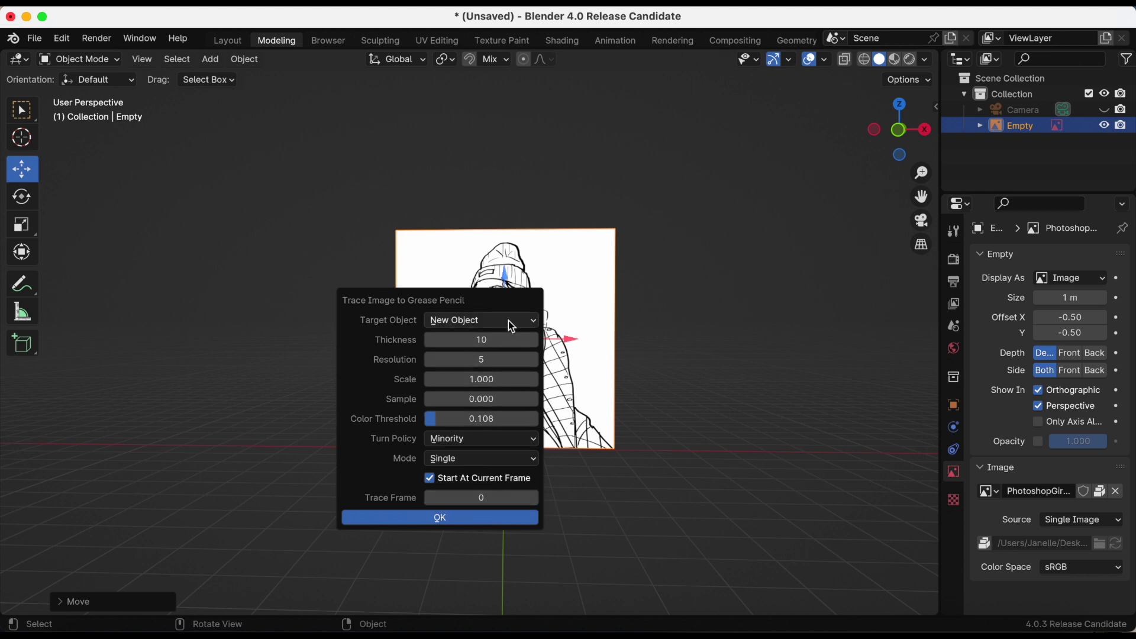
click(488, 519)
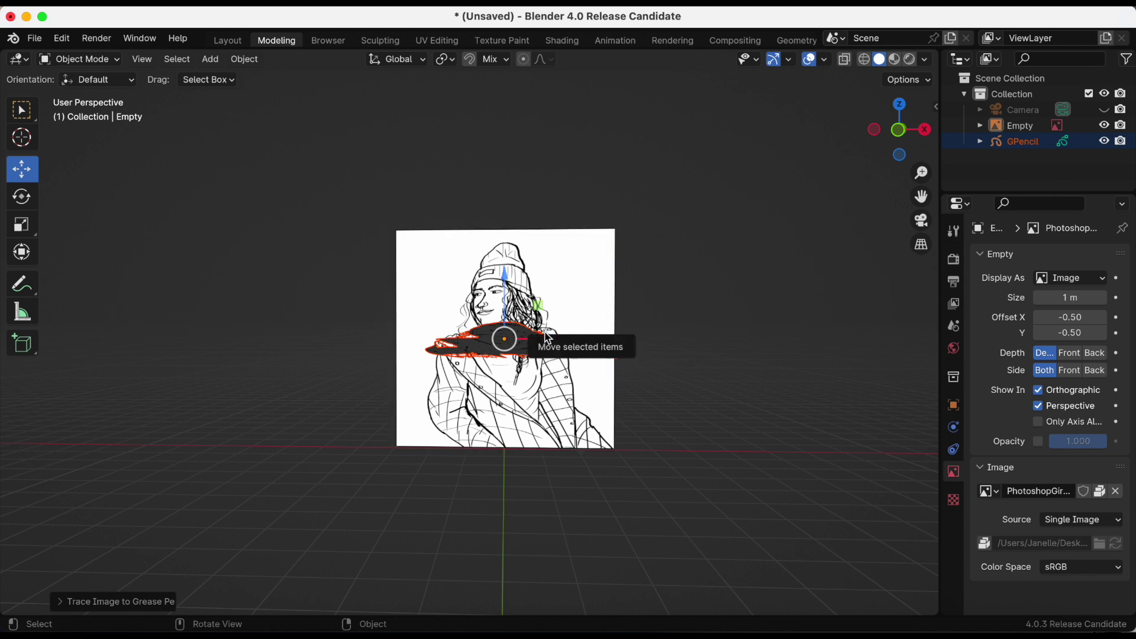
Stretch the traced Grease Pencil figure upright along the Z axis.
key(s)
key(x)
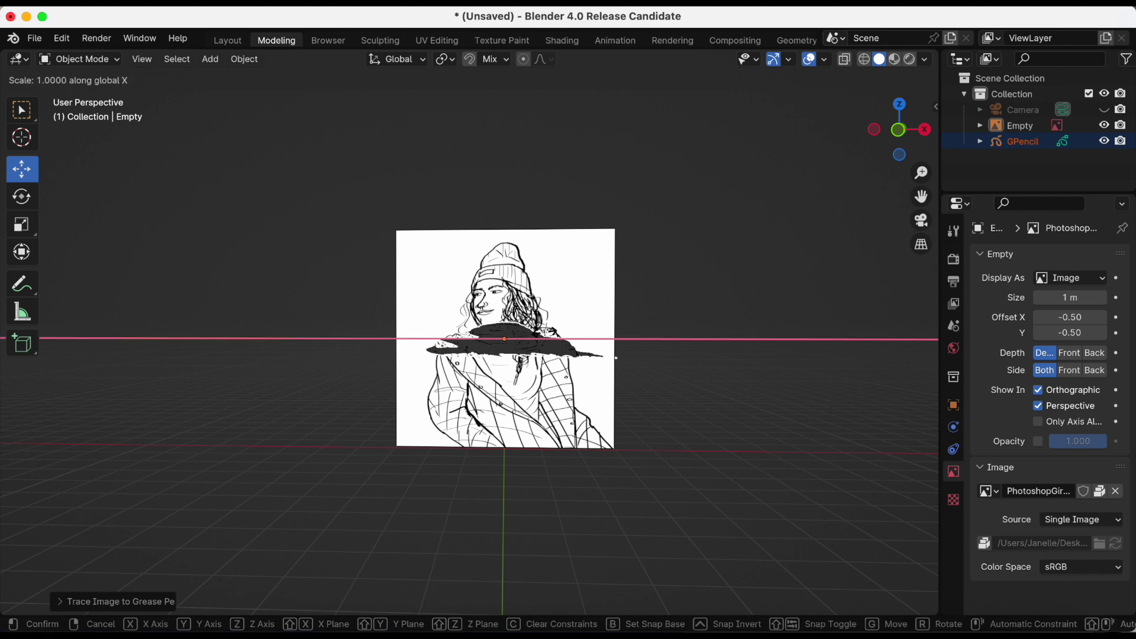
key(z)
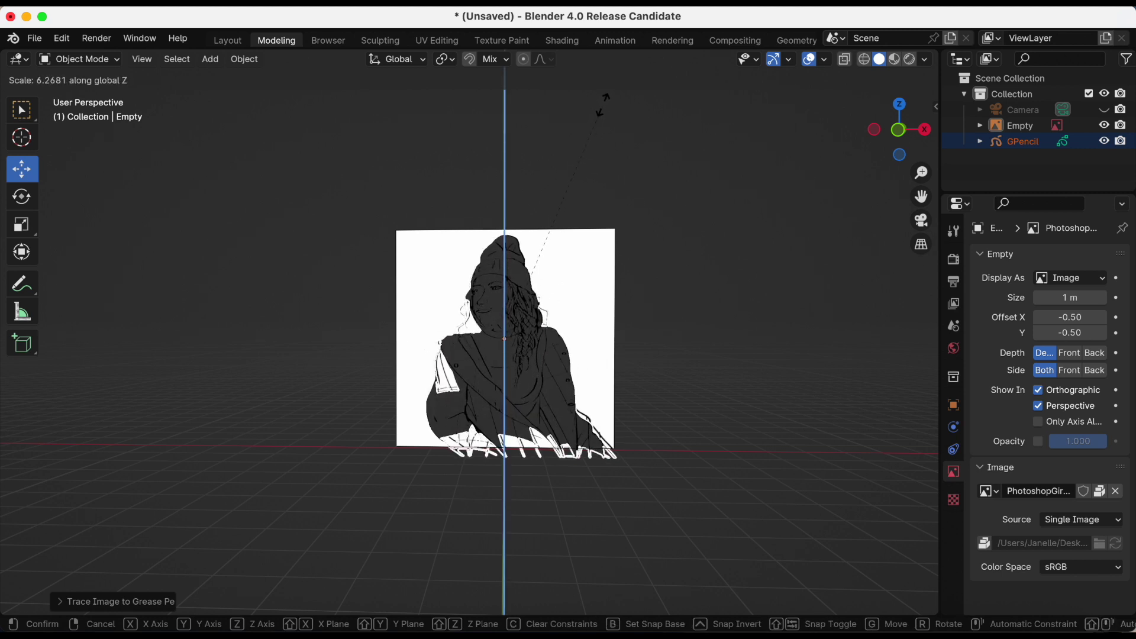
click(602, 109)
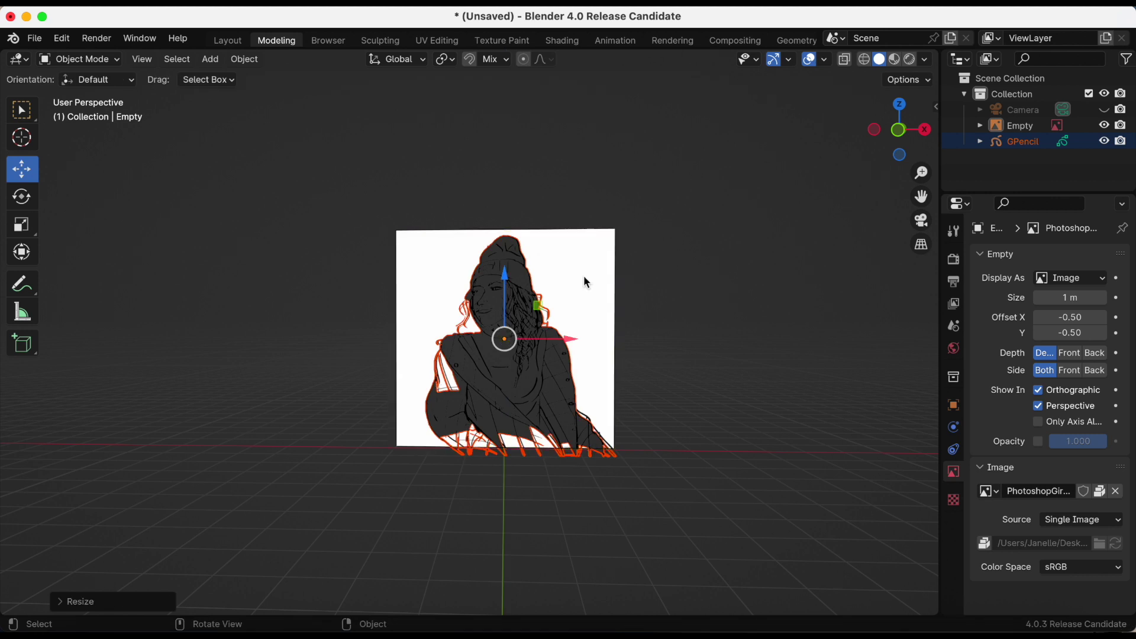
Move the reference image left and shift the traced figure sideways along X.
click(419, 292)
drag(567, 345, 361, 340)
scroll(618, 320, up, 5)
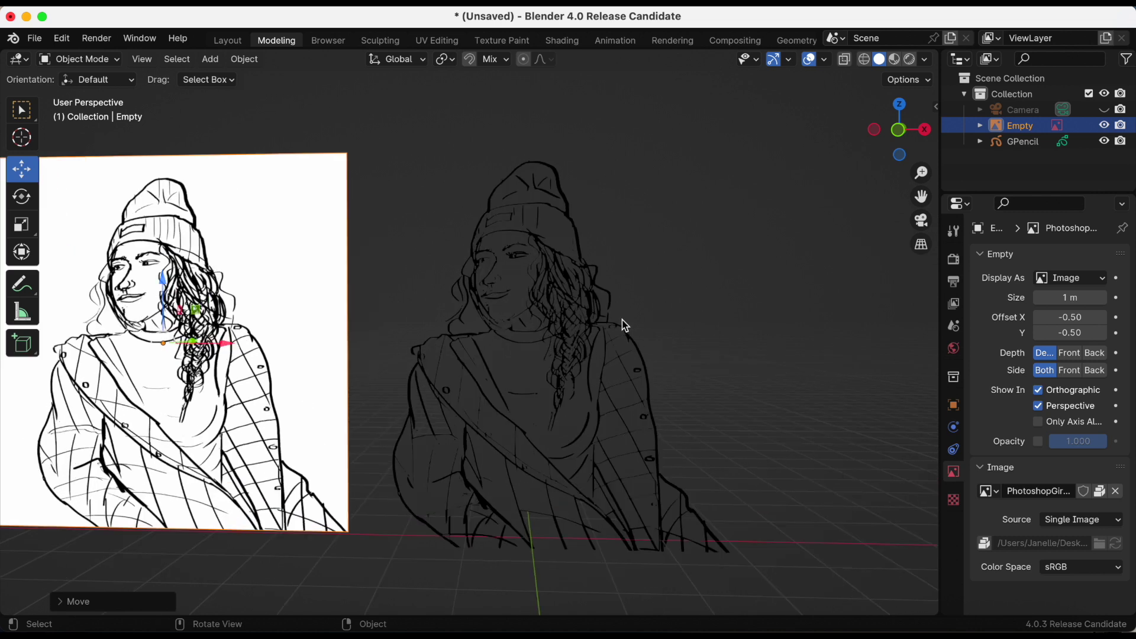
scroll(632, 322, up, 1)
scroll(648, 324, up, 1)
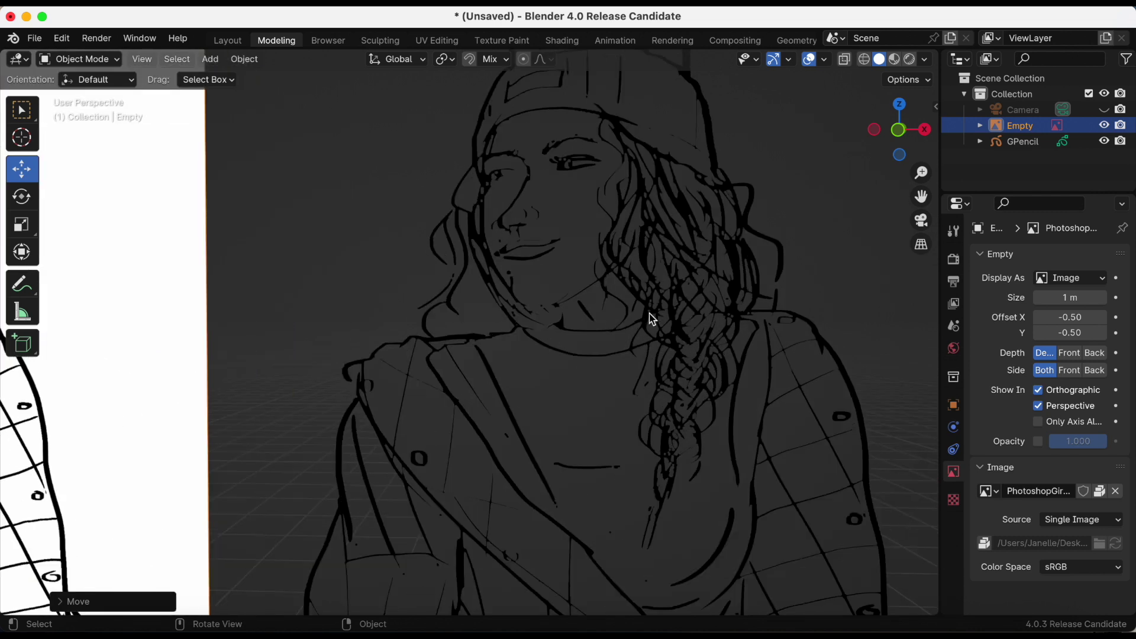
scroll(649, 318, down, 6)
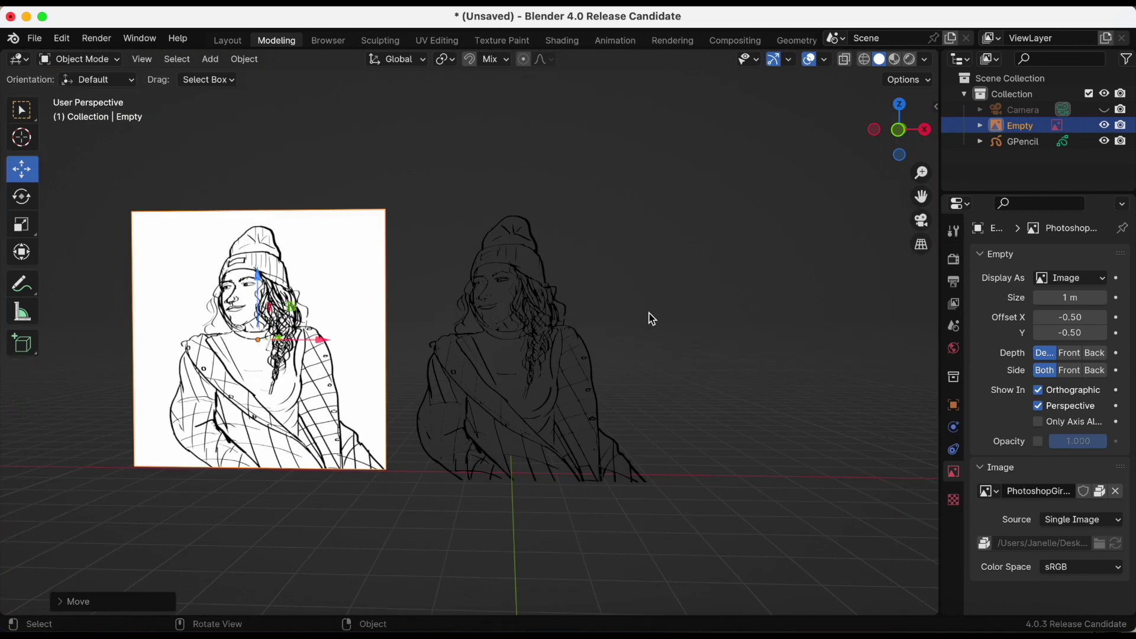
click(632, 307)
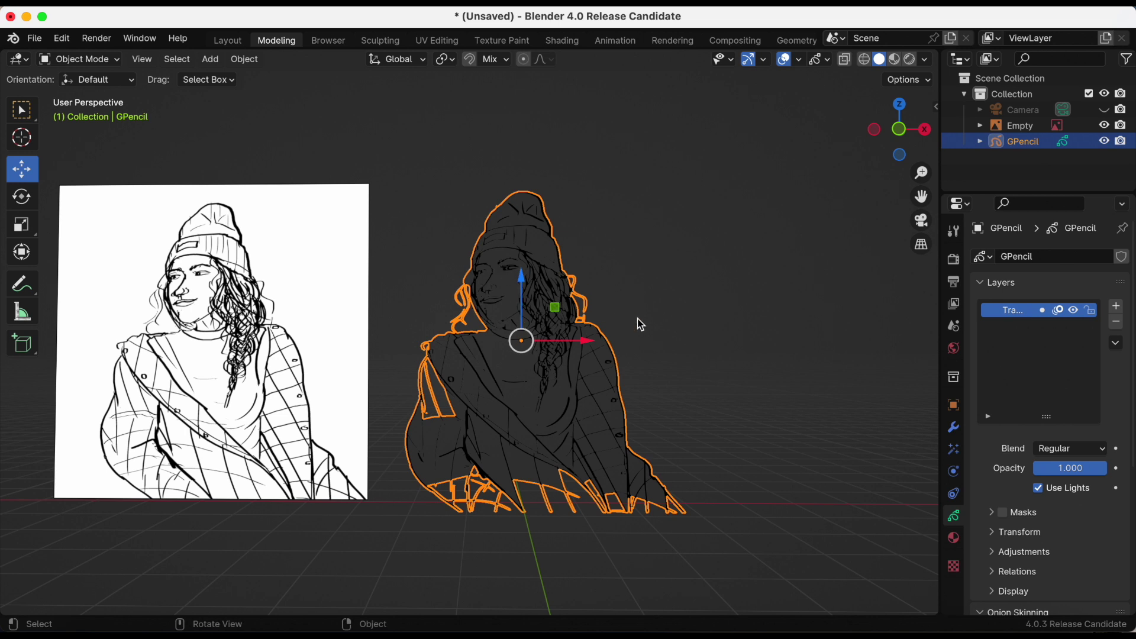
drag(590, 341, 563, 339)
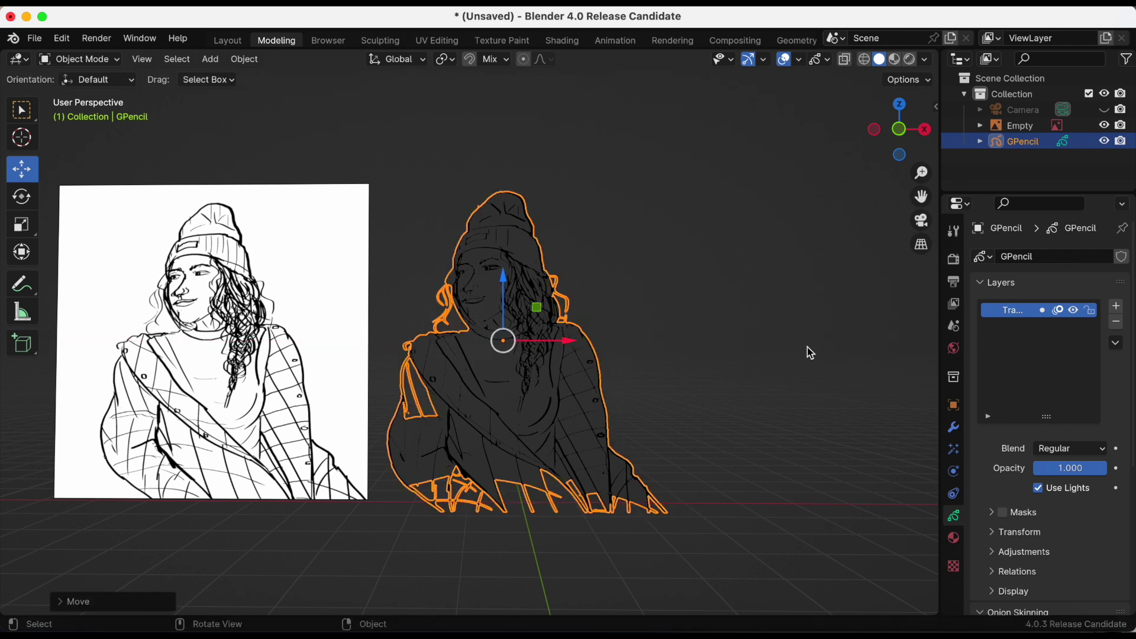
click(954, 537)
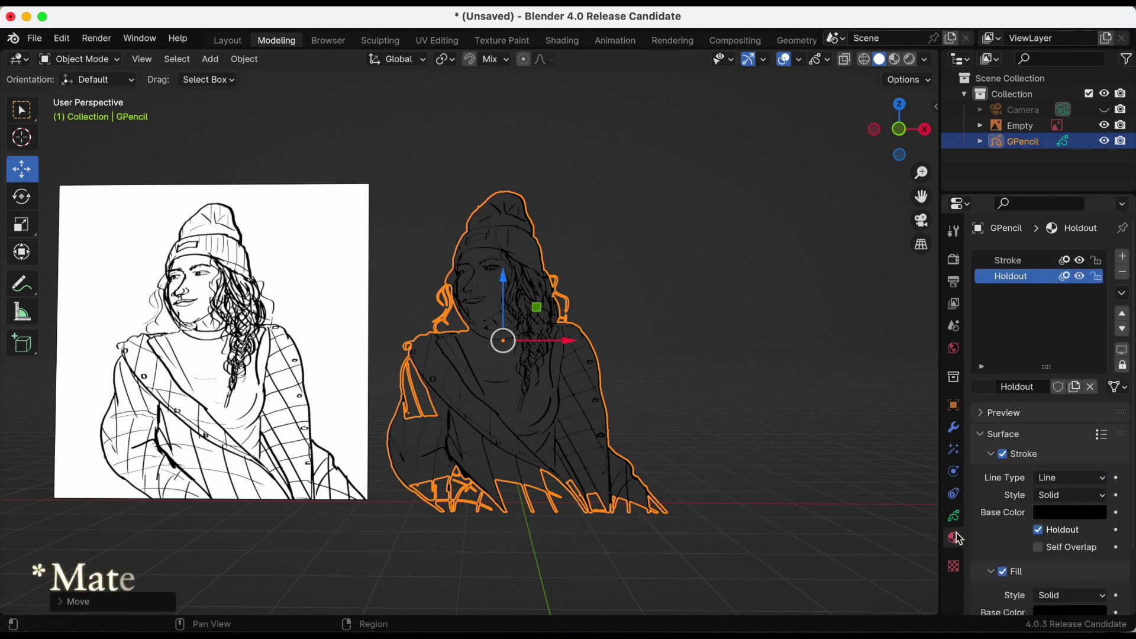
Add a new fill-enabled material with a solid brown fill (H 0.078, S 0.832, V 0.244).
click(1122, 256)
click(1058, 387)
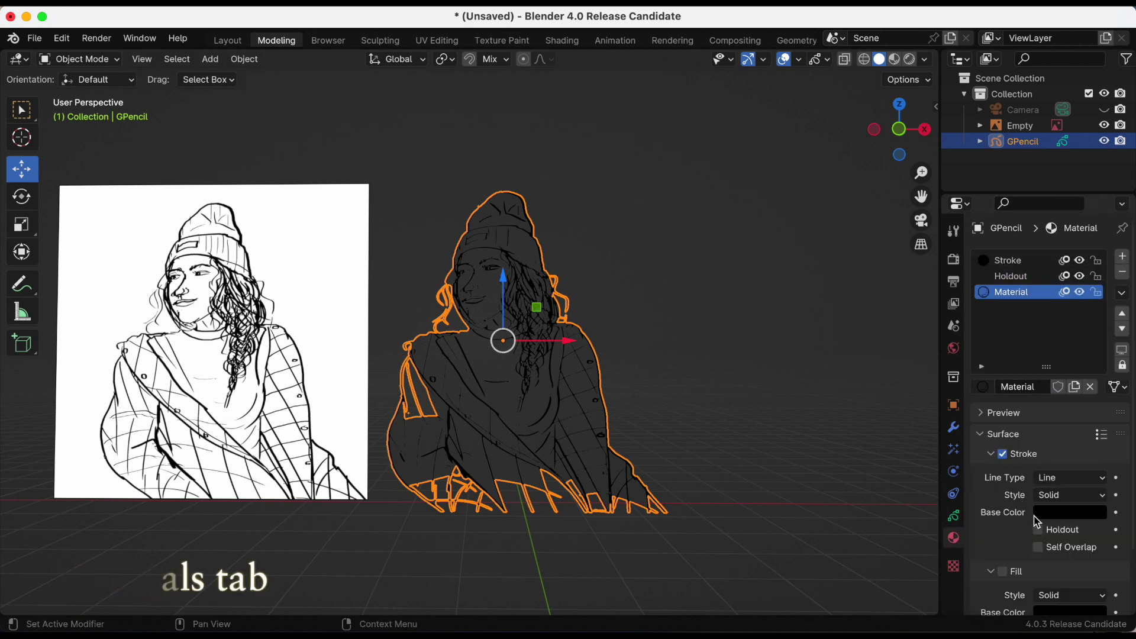
click(1002, 572)
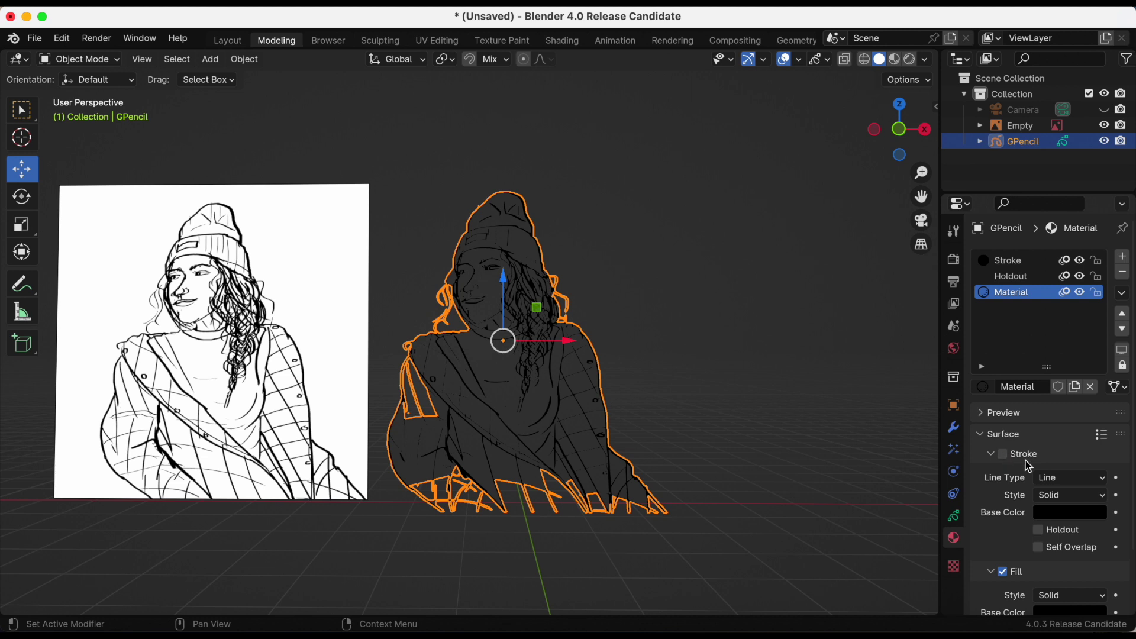
scroll(1029, 474, down, 3)
click(1053, 551)
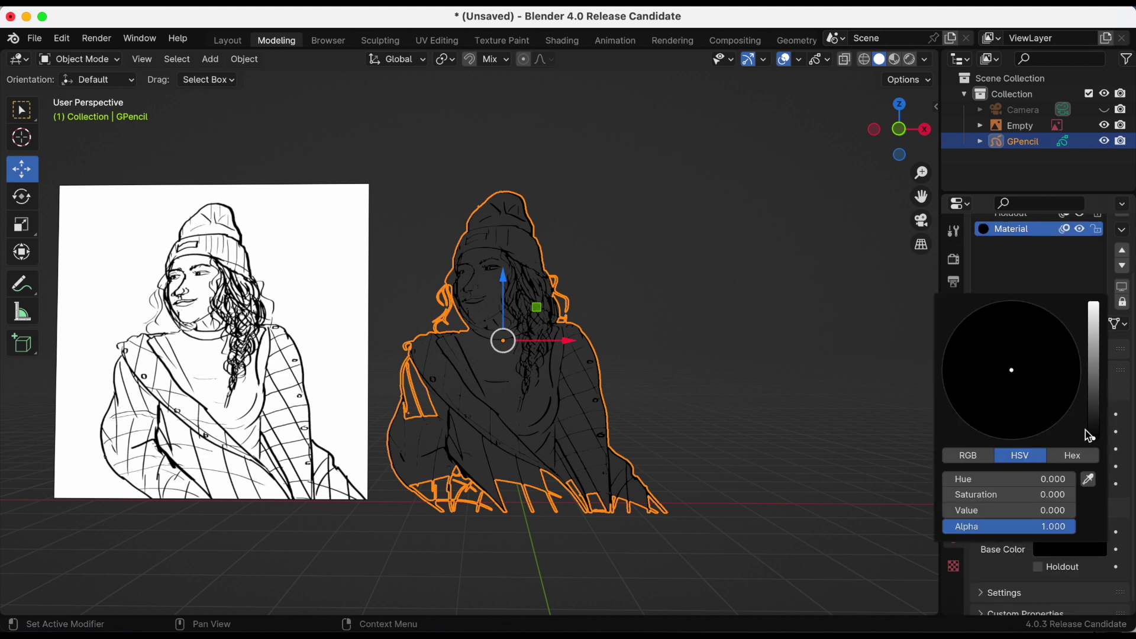
drag(1093, 439, 1093, 388)
click(988, 401)
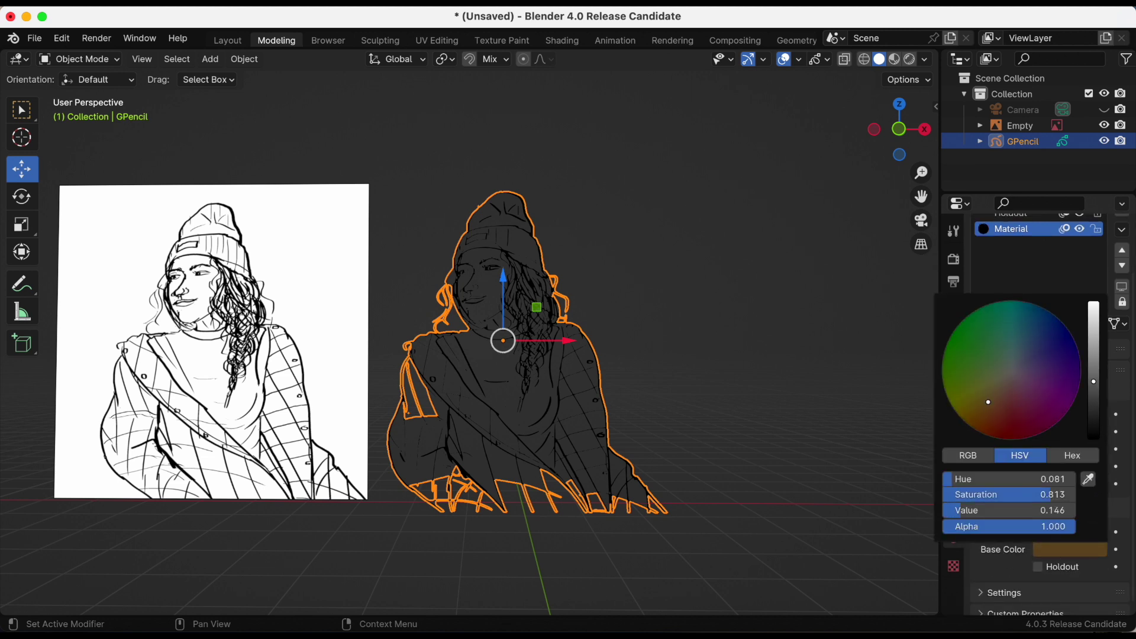
drag(1093, 382, 1093, 360)
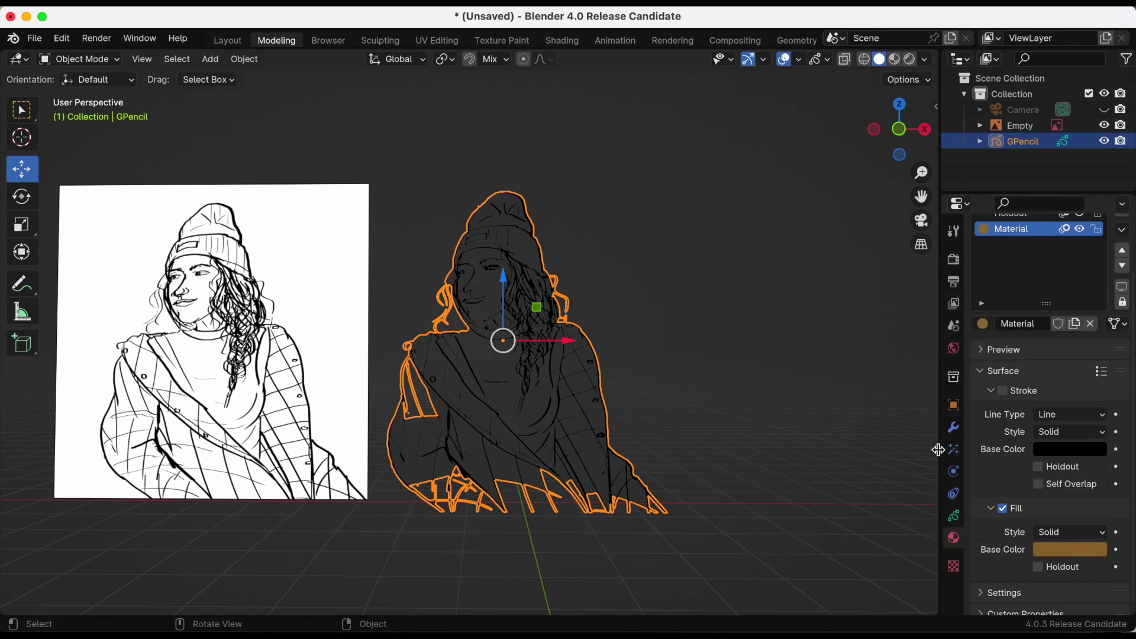
In Draw Mode, paint a broad stroke over the chest and move its layer below Trace.
click(80, 59)
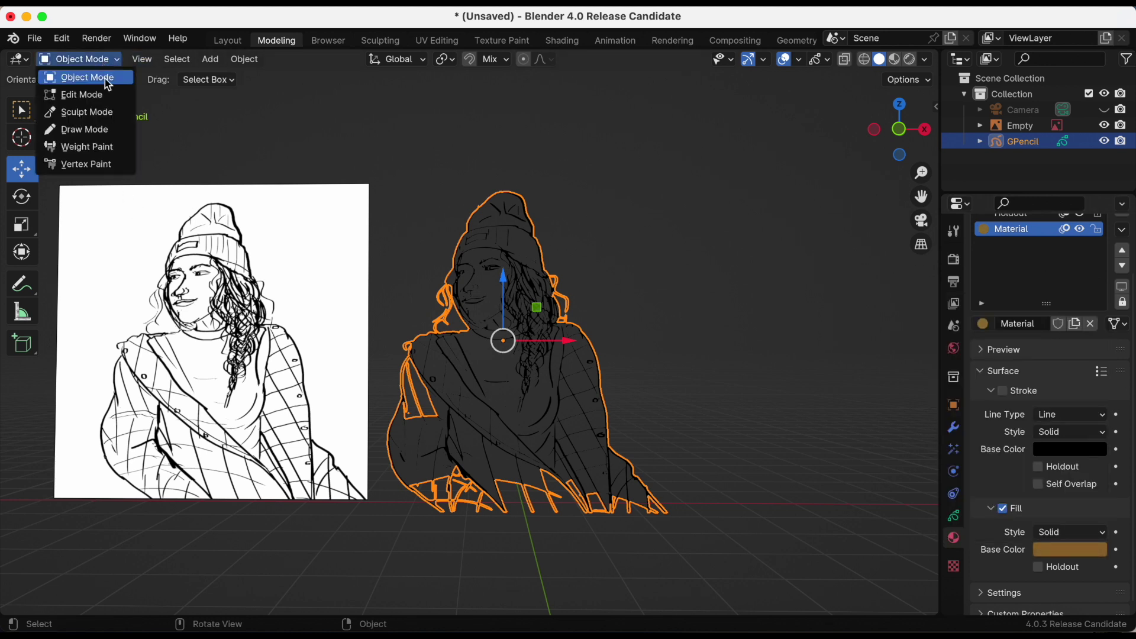
click(108, 129)
scroll(355, 349, up, 2)
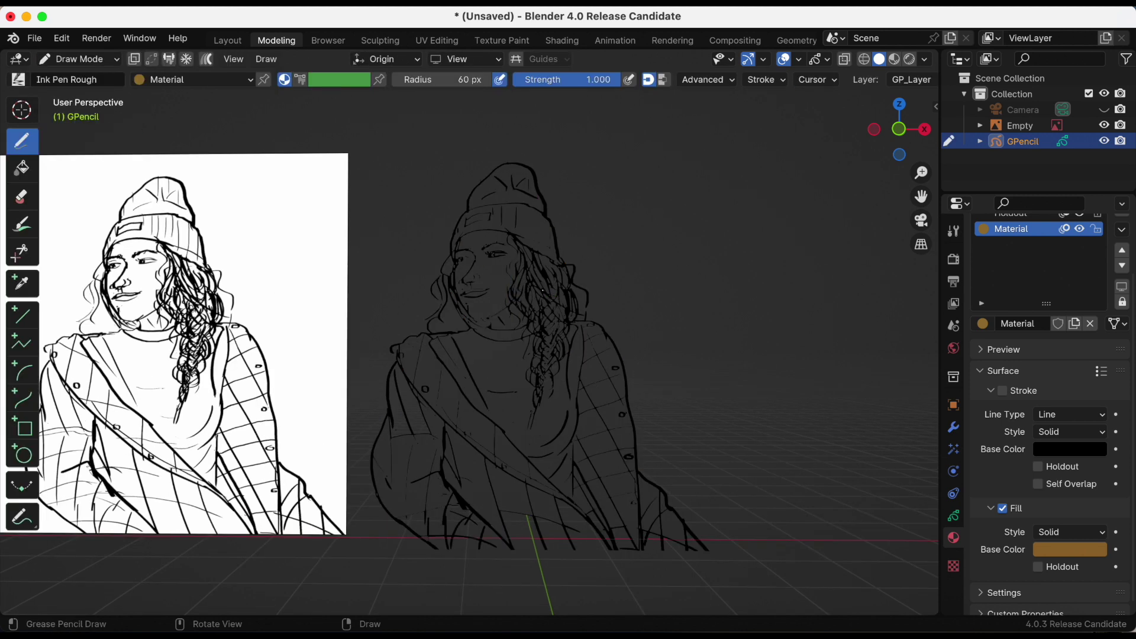
click(953, 515)
mouse_move(524, 426)
mouse_down()
mouse_move(505, 343)
mouse_move(433, 401)
mouse_move(454, 460)
mouse_up()
click(1116, 383)
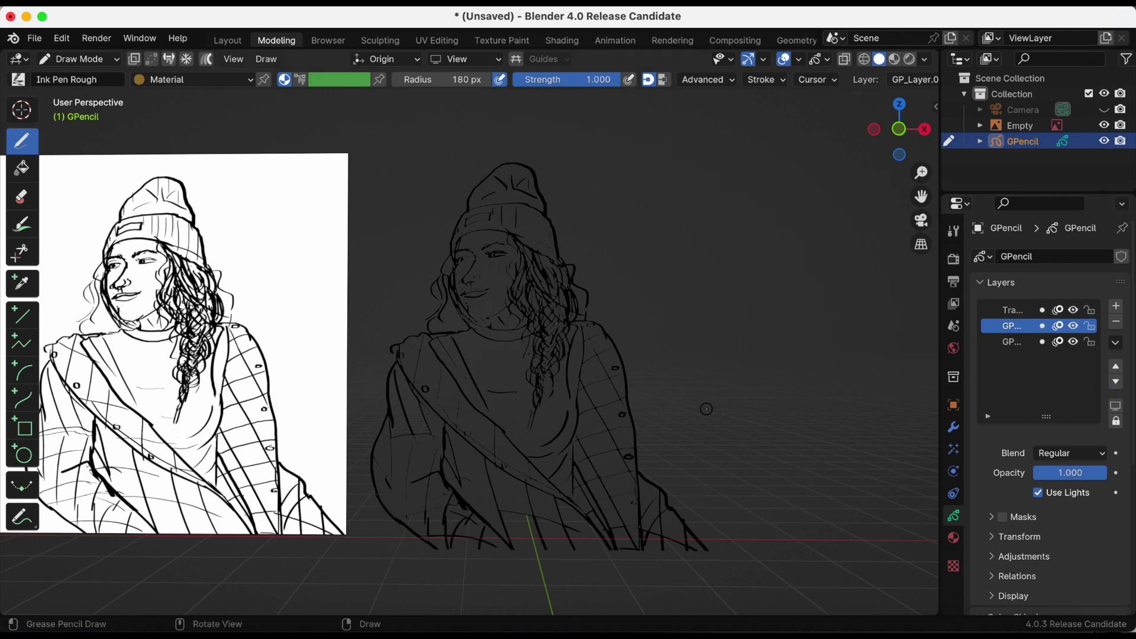
Return to Object Mode and slide the traced figure right along X.
drag(921, 196, 1023, 204)
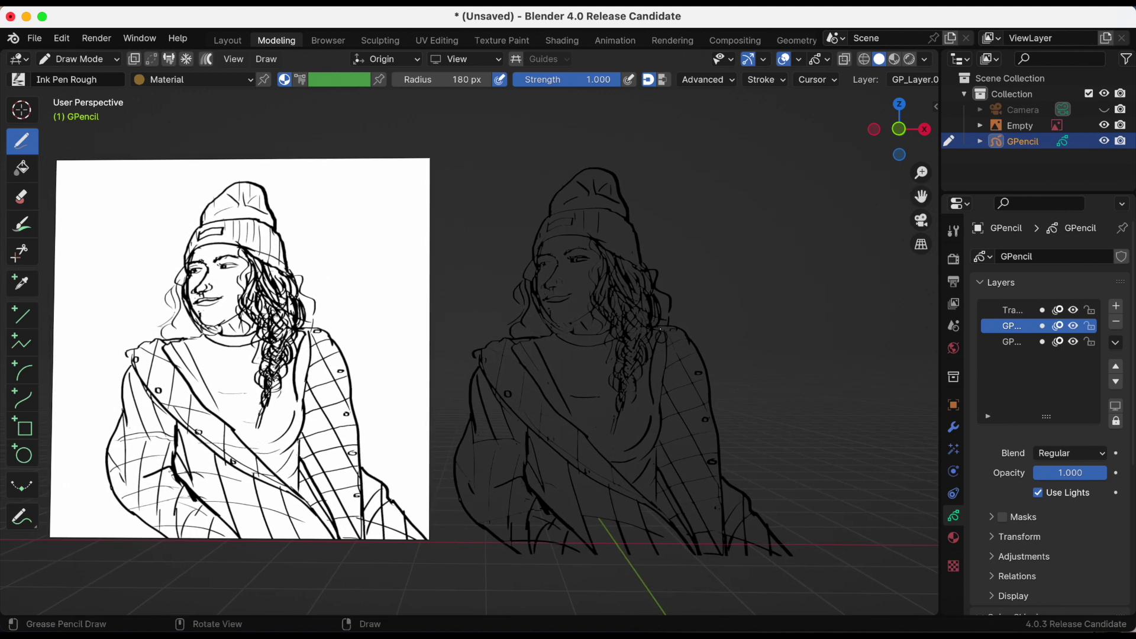
click(80, 59)
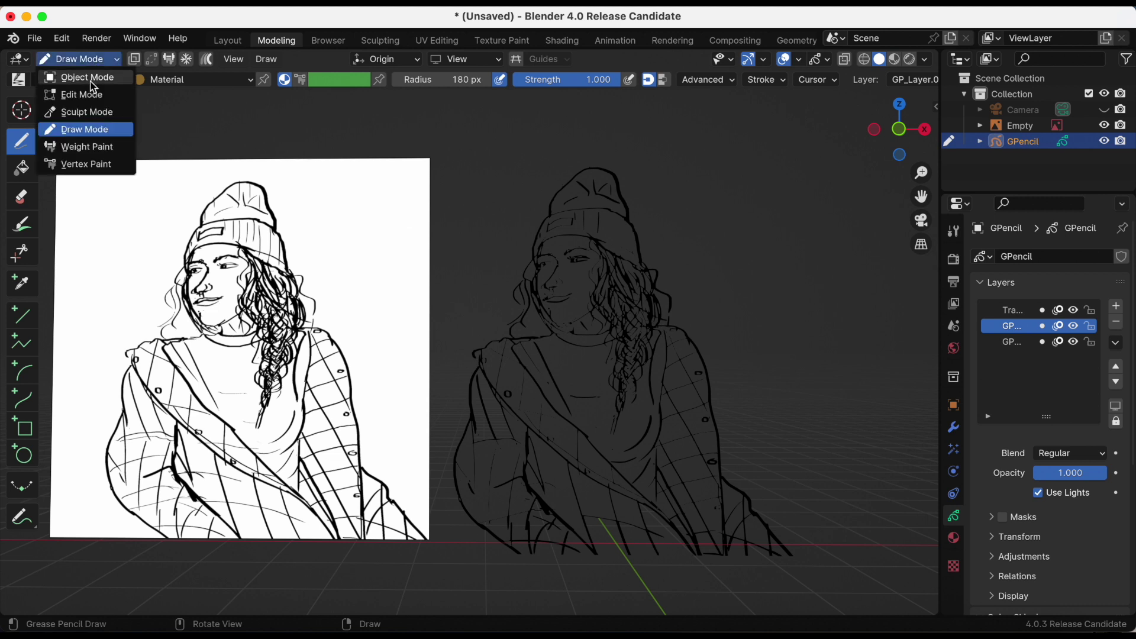
click(86, 76)
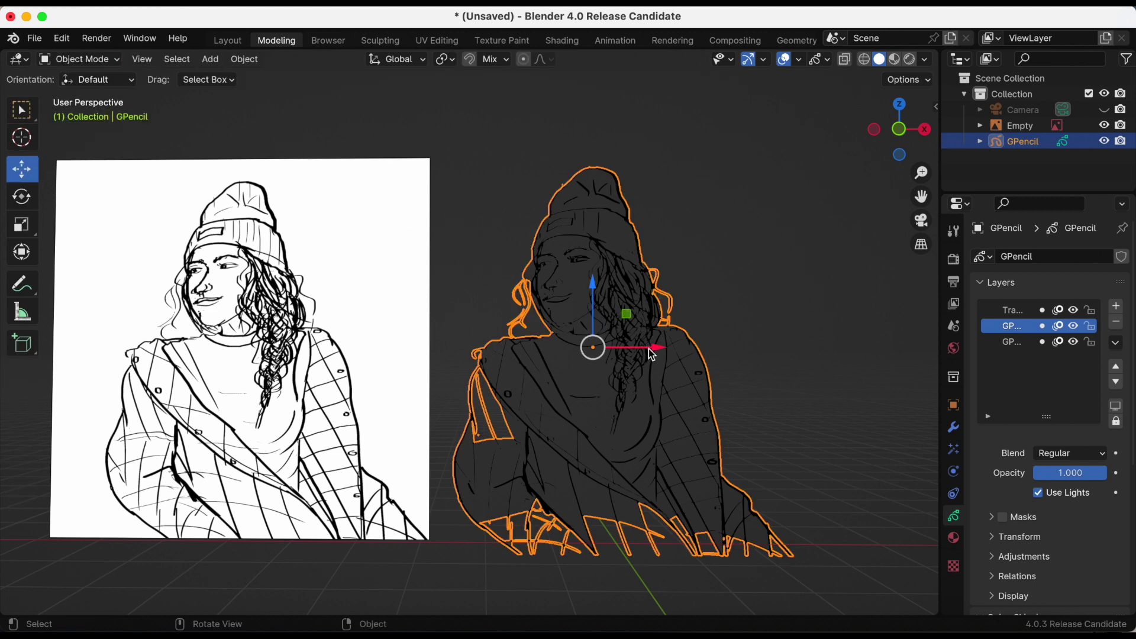
mouse_move(648, 349)
mouse_down()
mouse_move(923, 349)
mouse_move(135, 345)
mouse_move(207, 342)
mouse_up()
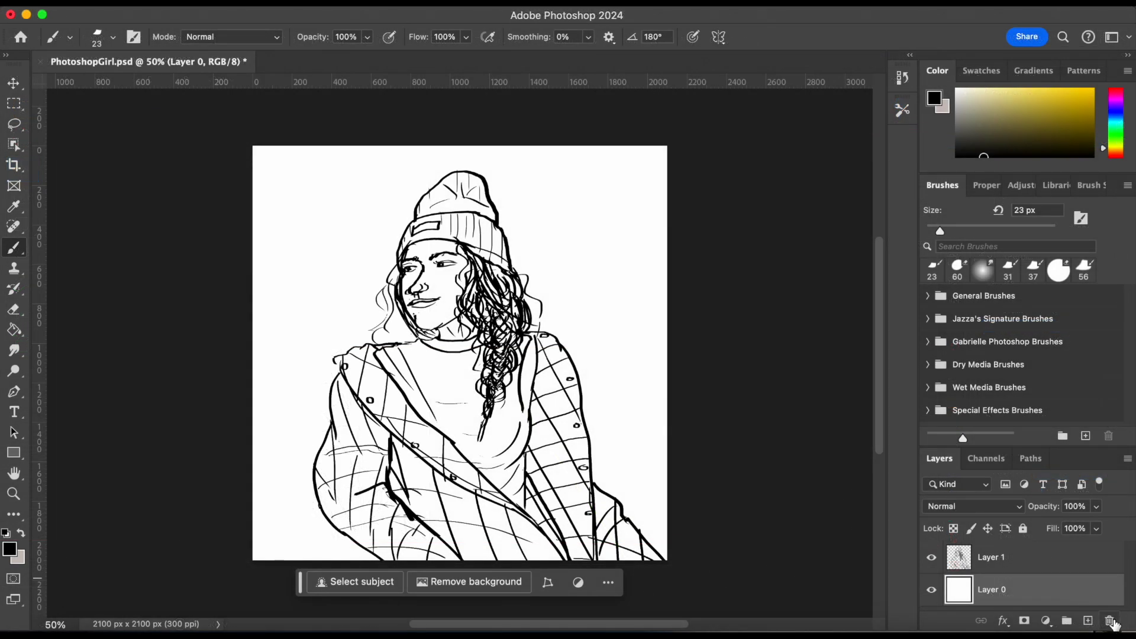
Delete the white Layer 0 and choose File > Export > Export As.
click(1109, 620)
click(602, 236)
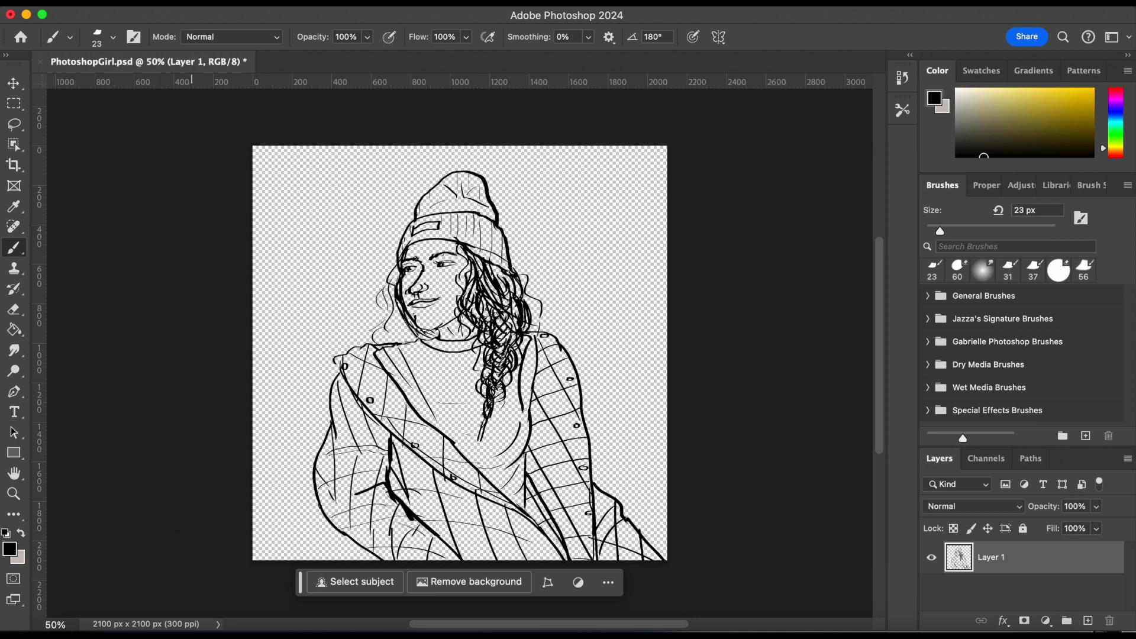
click(181, 2)
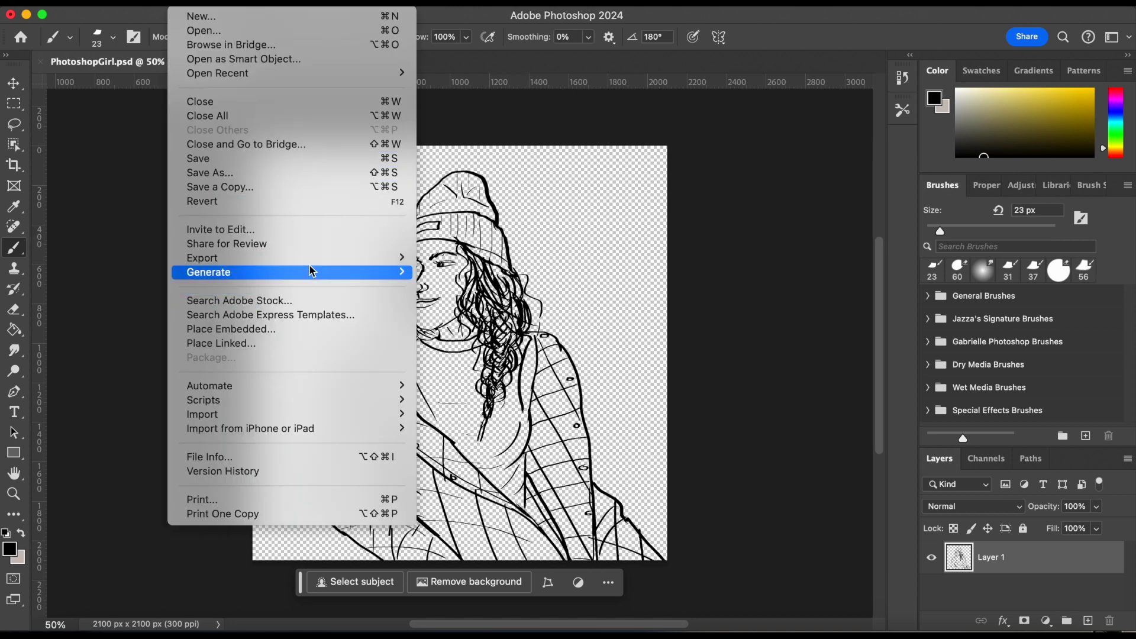
mouse_move(307, 258)
click(458, 276)
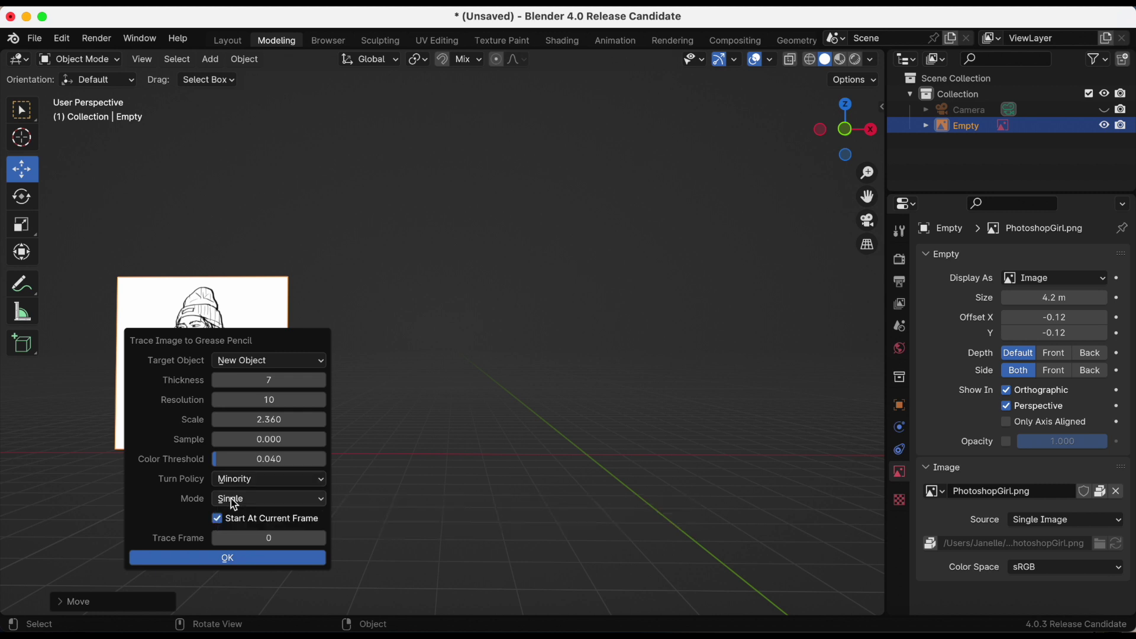
Create the Grease Pencil trace and slide the new figure aside along X.
click(190, 560)
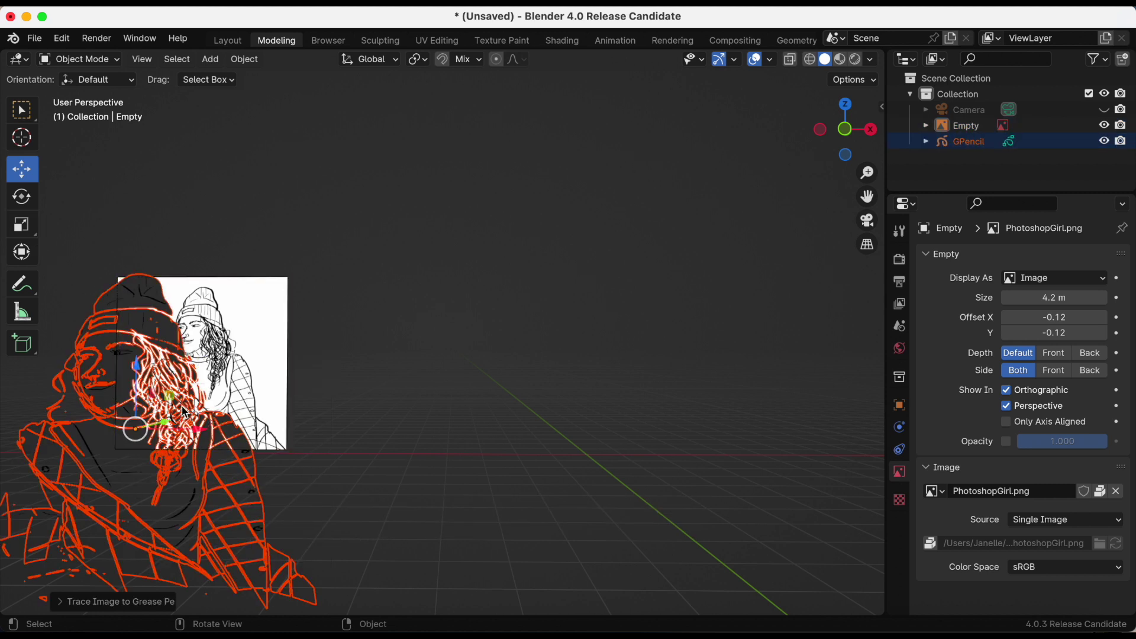
key(g)
key(shift+y)
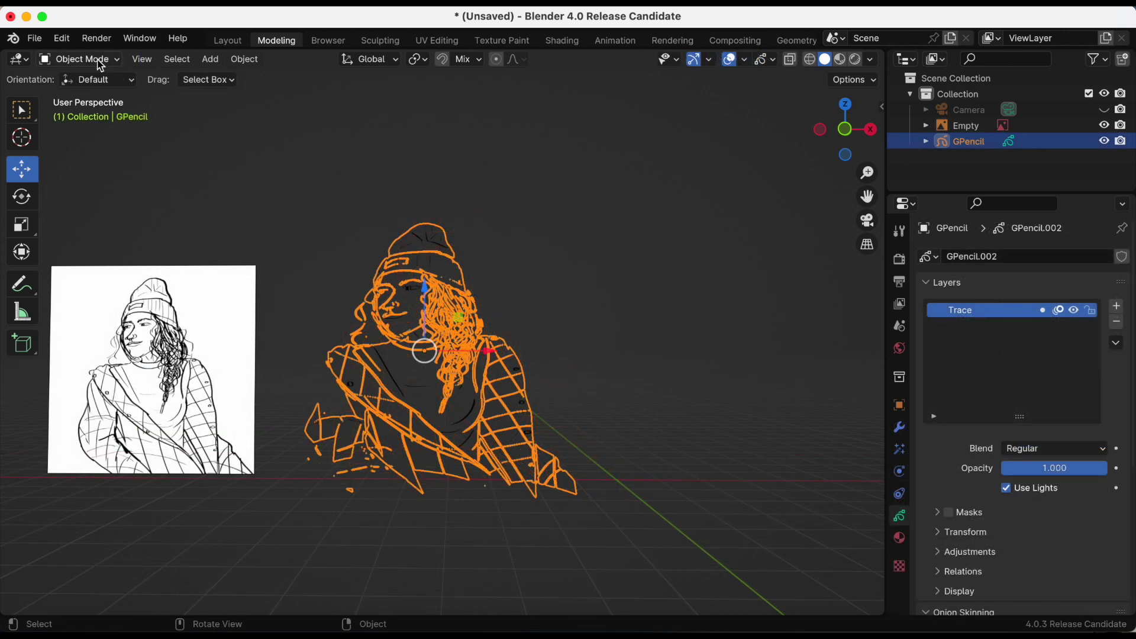
click(80, 58)
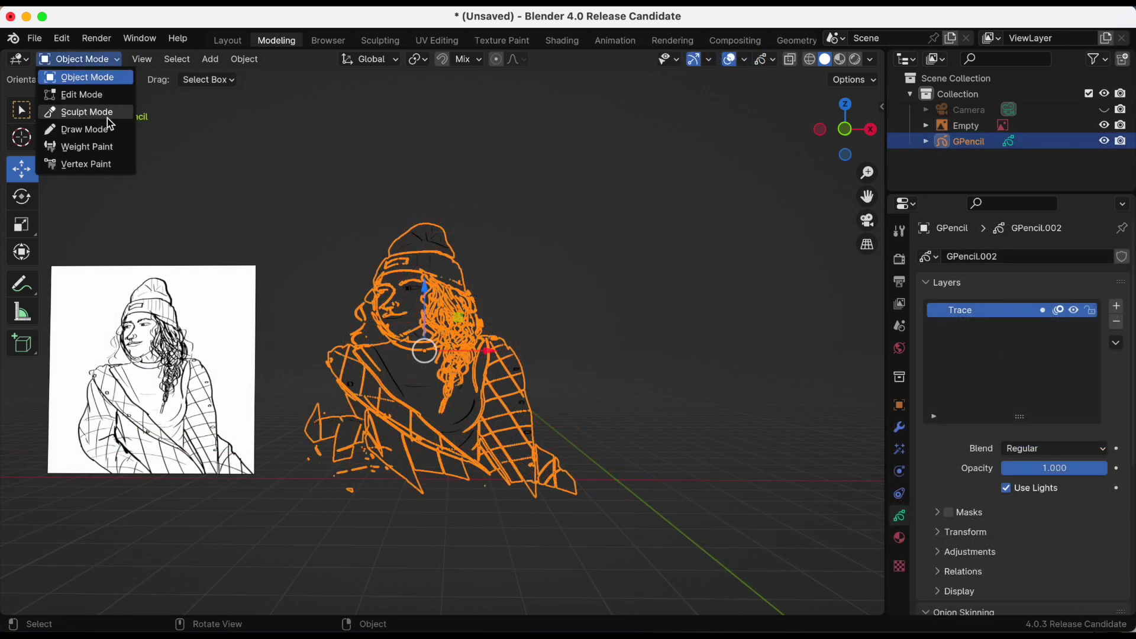
click(105, 127)
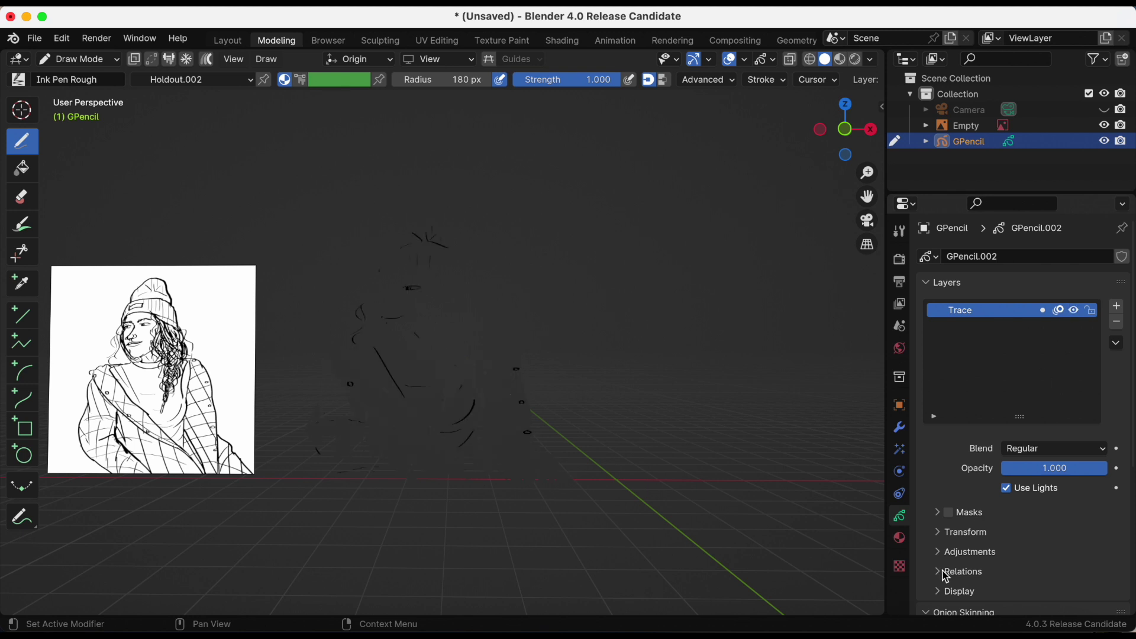
click(899, 537)
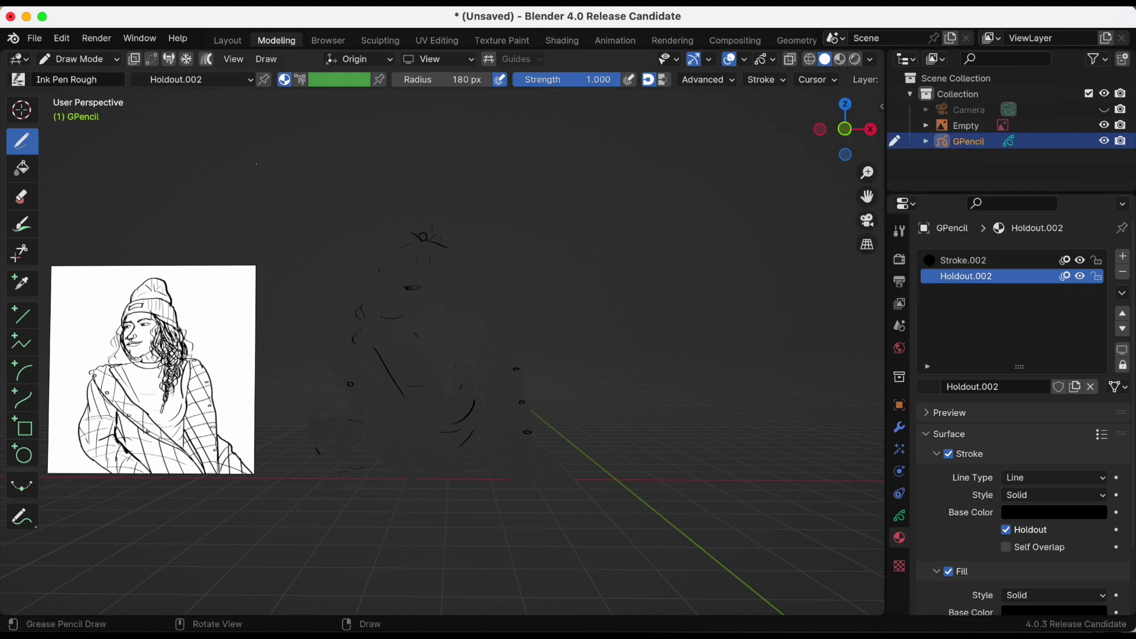
click(80, 58)
click(86, 76)
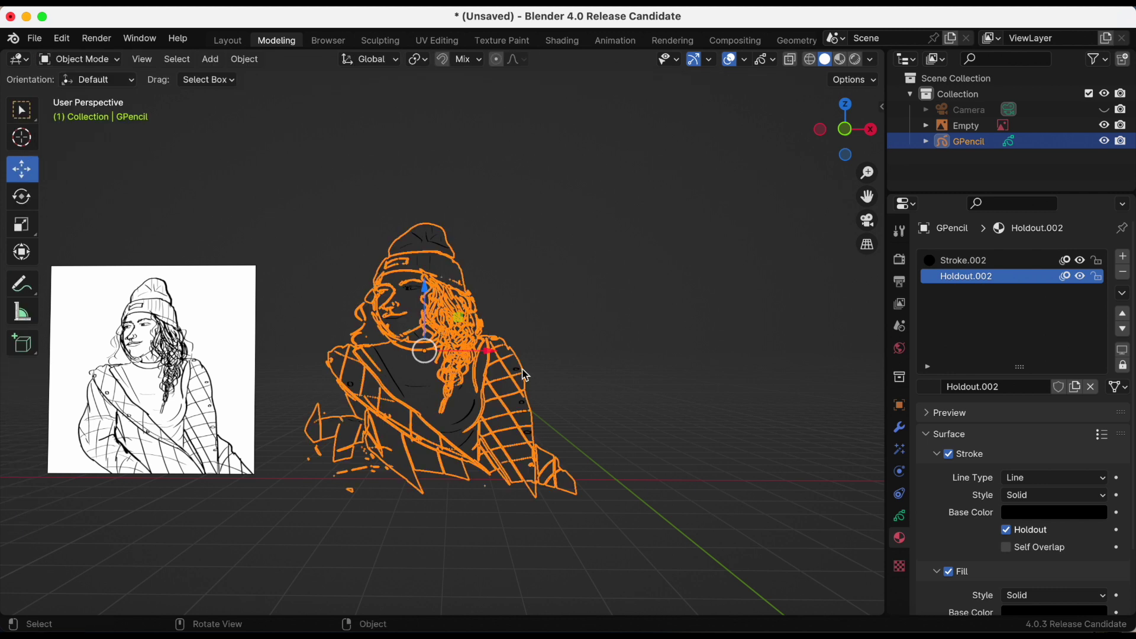
drag(486, 350, 794, 353)
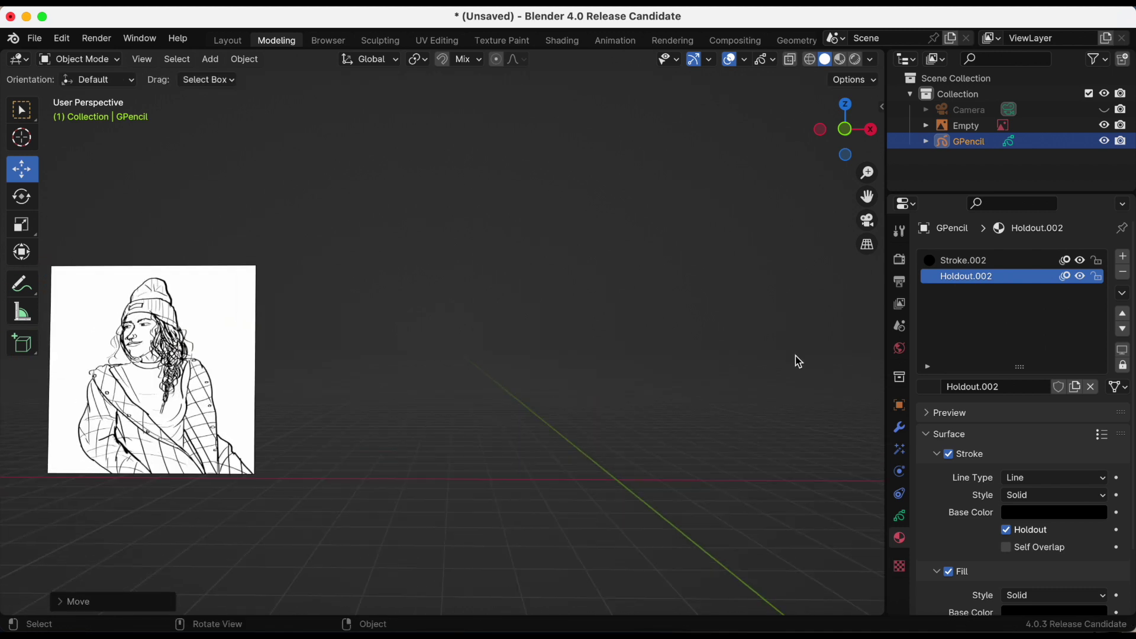
Select the sketch image and start Trace Image to Grease Pencil again.
click(188, 345)
right_click(199, 329)
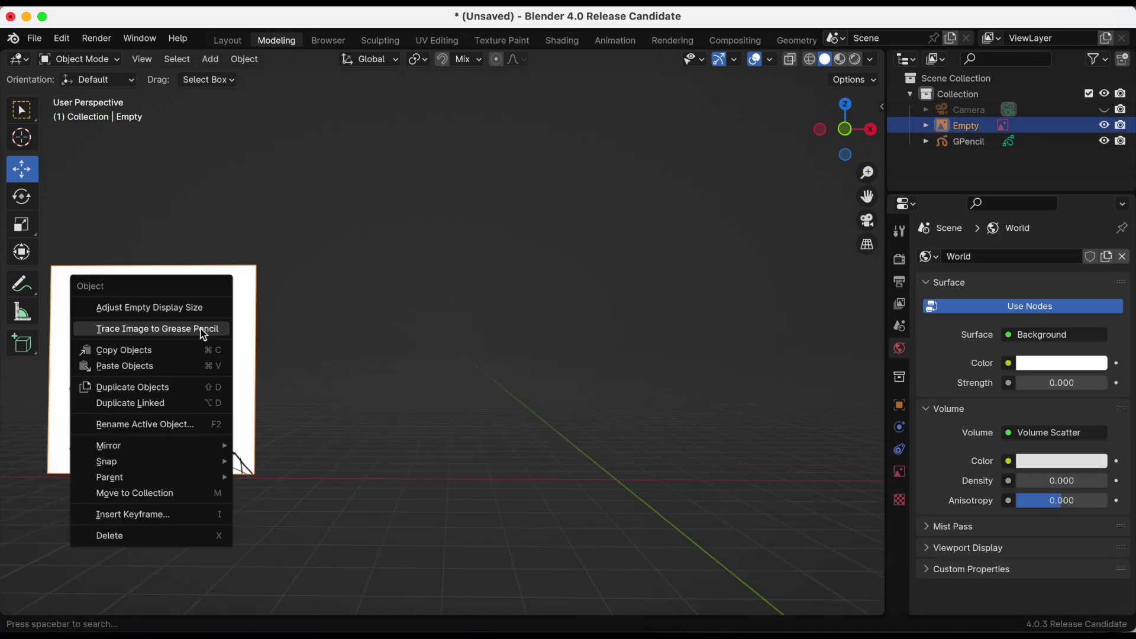
click(198, 329)
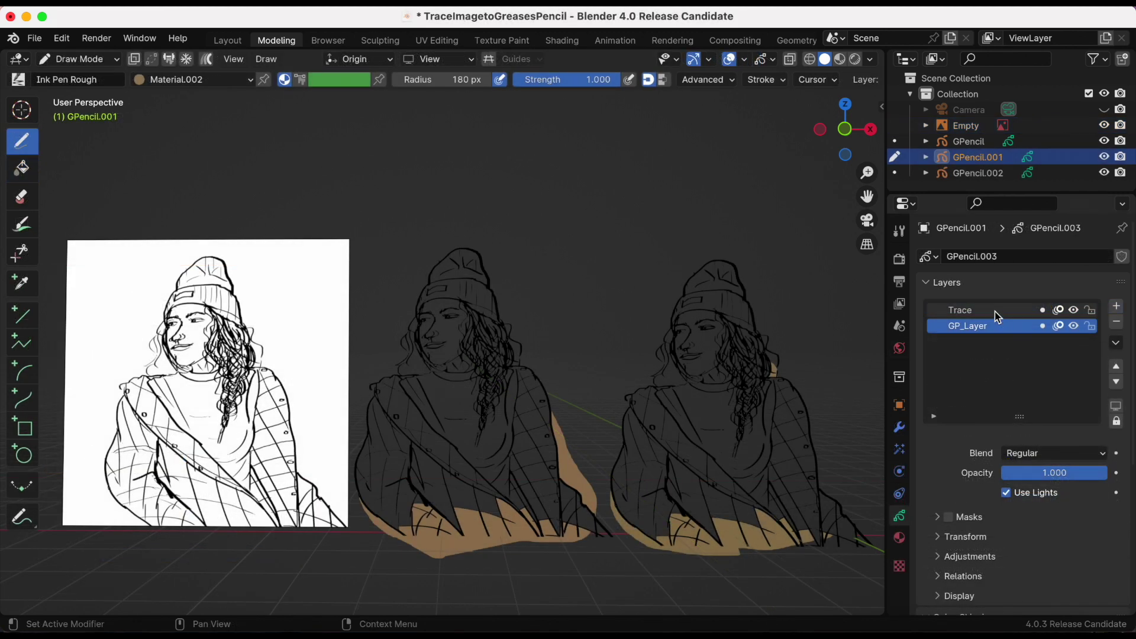
Select the Trace layer and drag its Opacity down from 1.000 to 0.846.
click(1072, 311)
click(1073, 311)
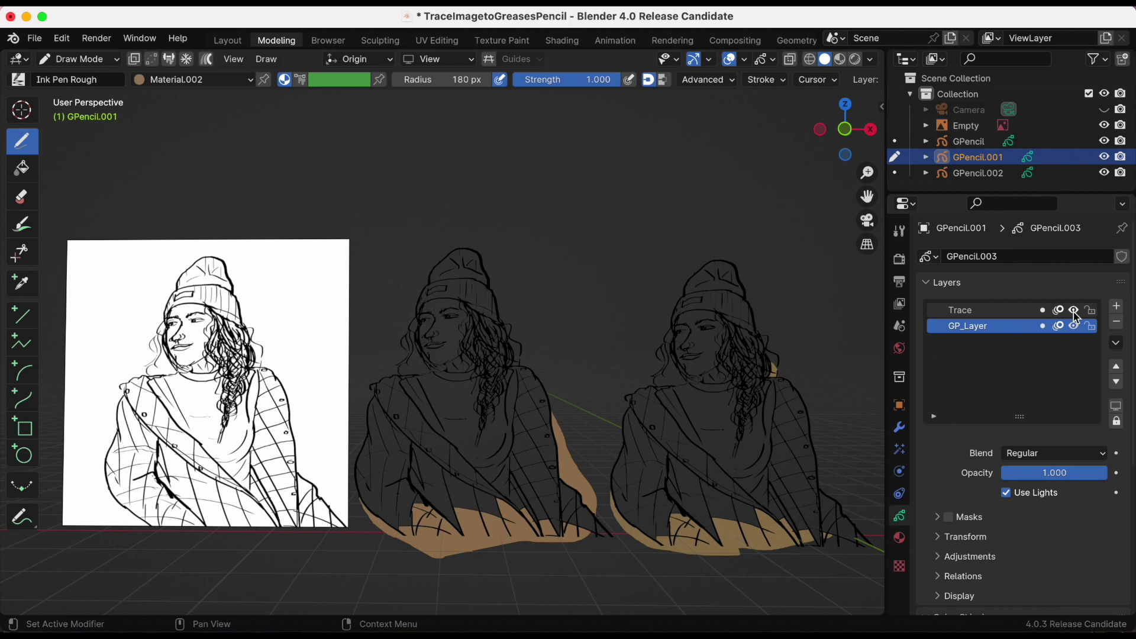
click(960, 313)
click(1063, 472)
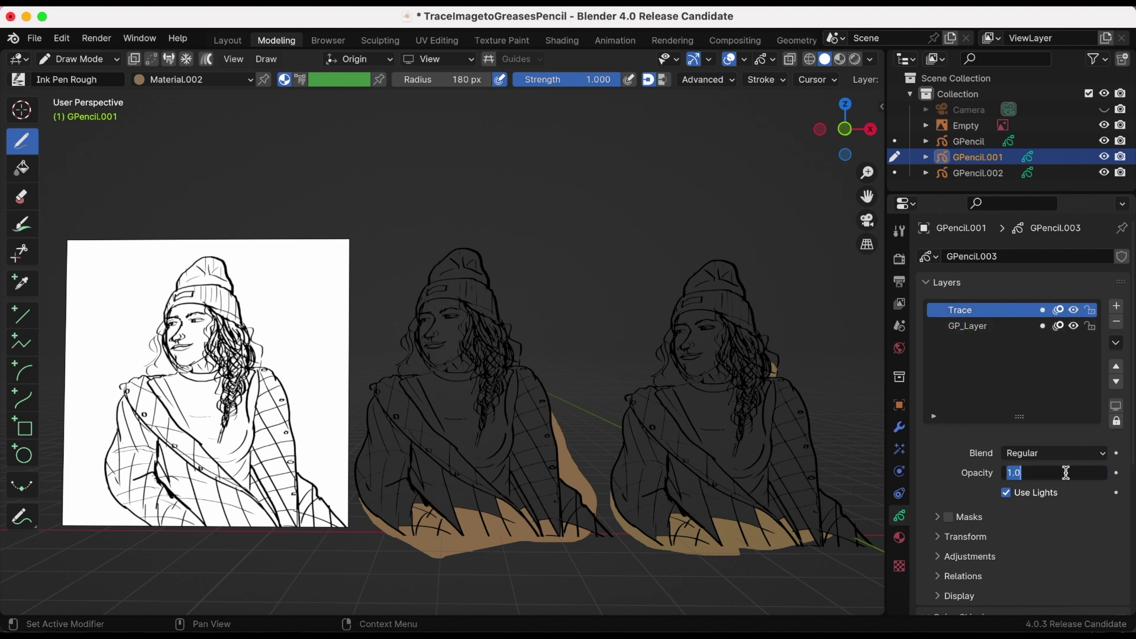
click(1059, 523)
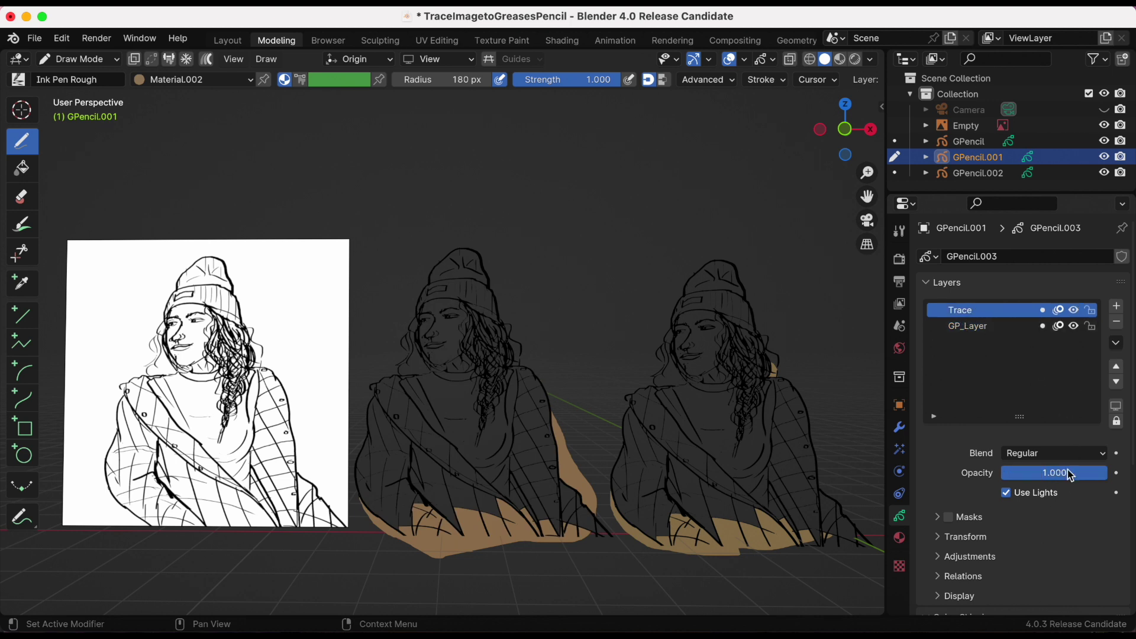
drag(1065, 472, 1036, 472)
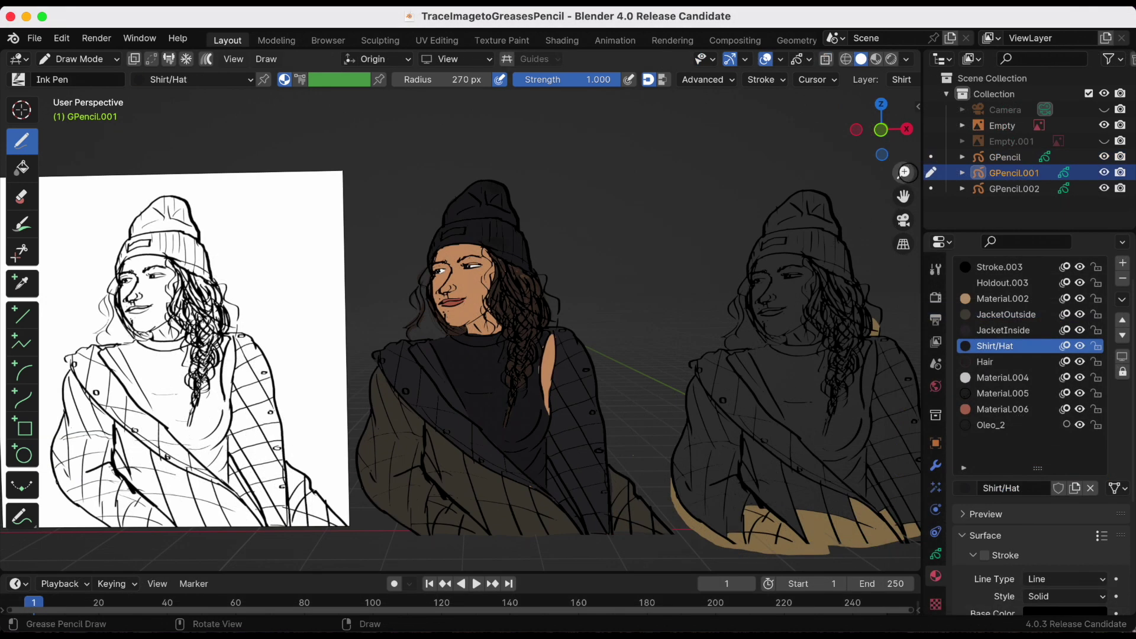
Show GPencil.001's layers and select the Trace layer, with opacity at 0.993.
mouse_move(904, 172)
mouse_down()
mouse_move(904, 216)
mouse_move(904, 175)
mouse_up()
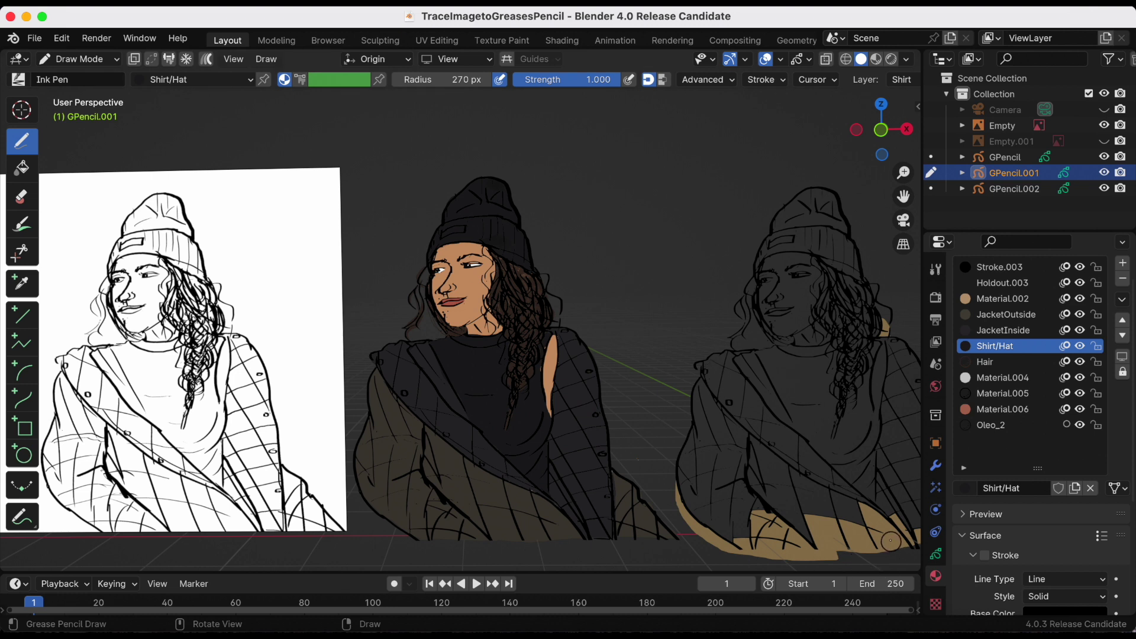
click(936, 554)
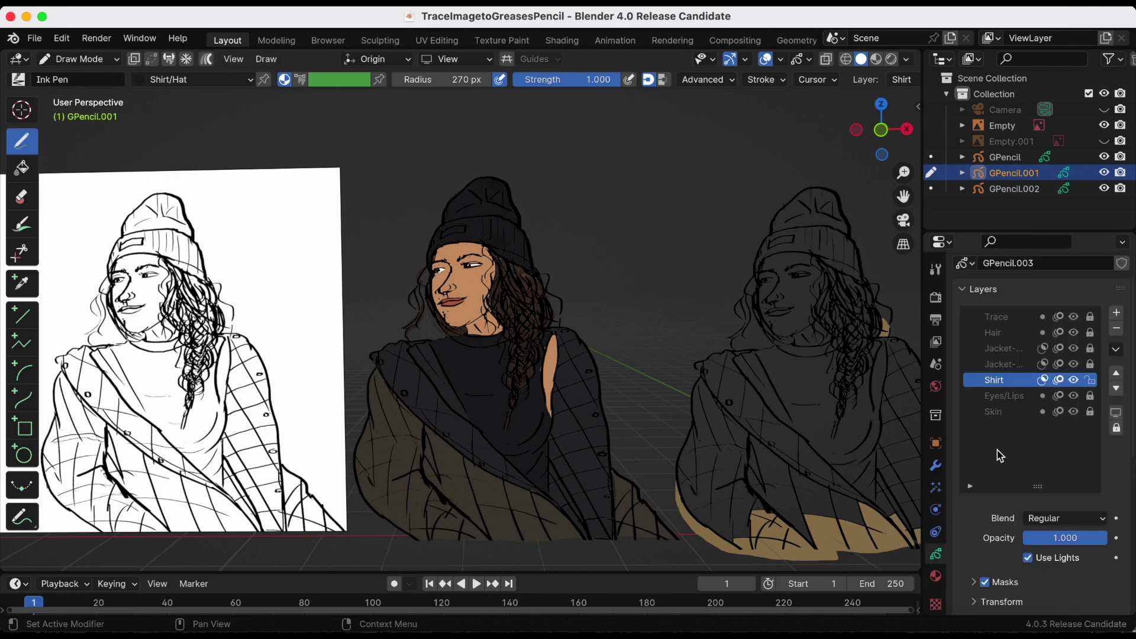
click(1023, 317)
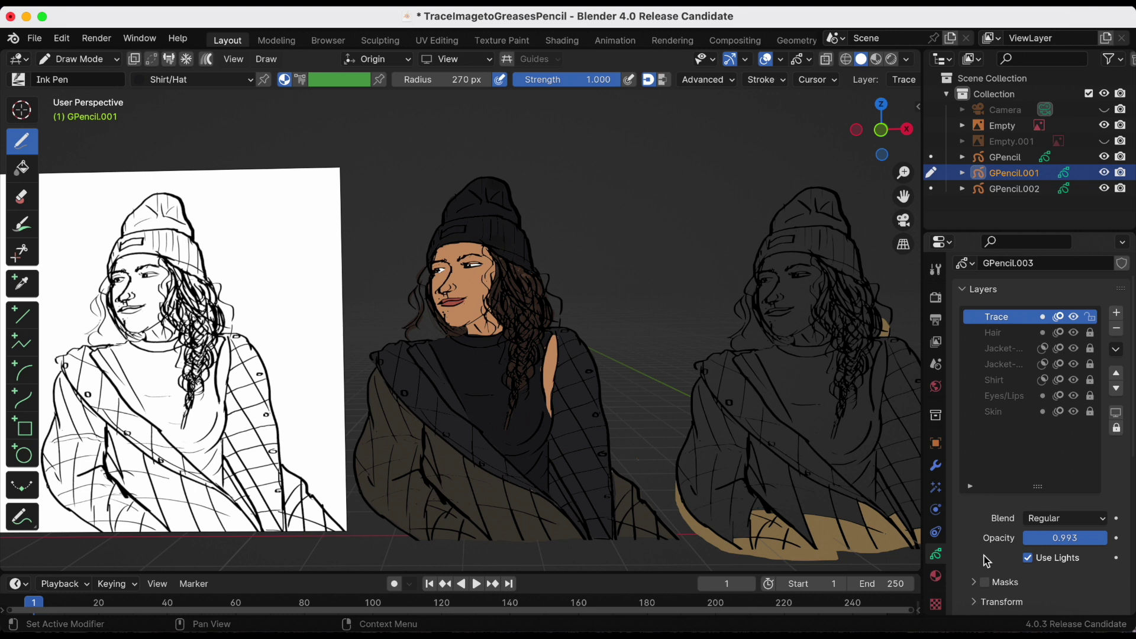